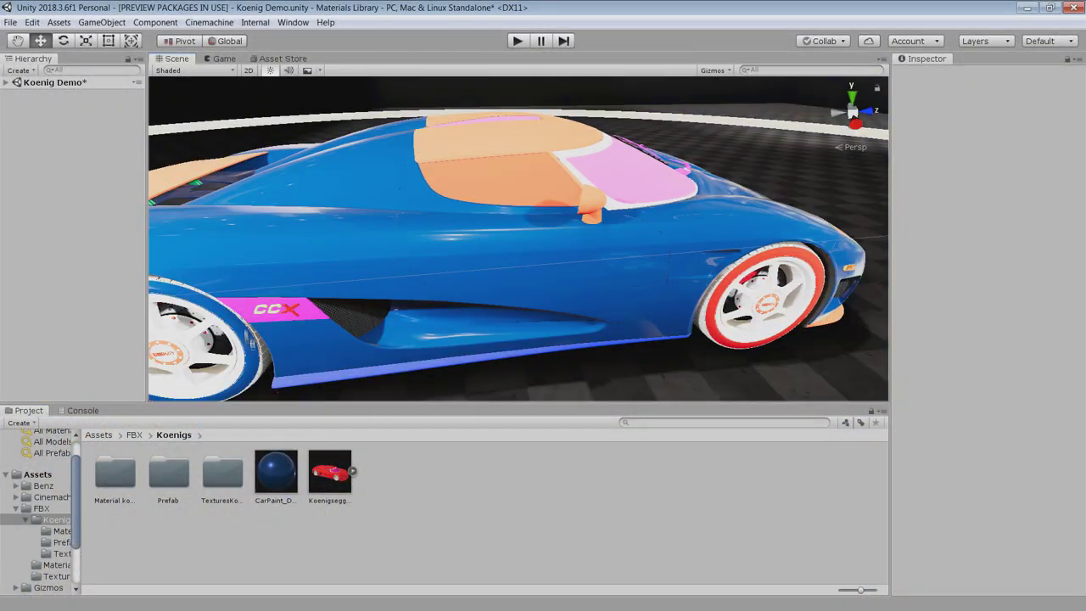
Apply the dark blue car paint material to the Koenigsegg scene and pick an aluminum material for its wheel
{"action": "scroll", "coordinate": [518, 238], "scroll_direction": "down", "scroll_amount": 5}
{"action": "left_click_drag", "start_coordinate": [475, 246], "coordinate": [585, 242], "text": "alt"}
{"action": "left_click_drag", "start_coordinate": [276, 472], "coordinate": [564, 199]}
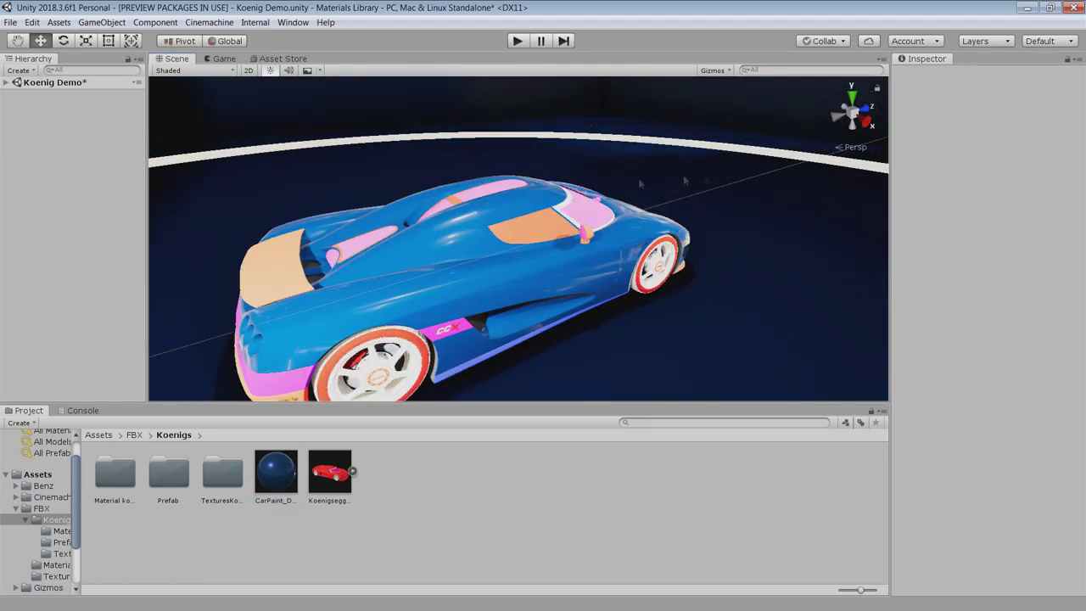
{"action": "left_click_drag", "start_coordinate": [789, 204], "coordinate": [507, 242], "text": "alt"}
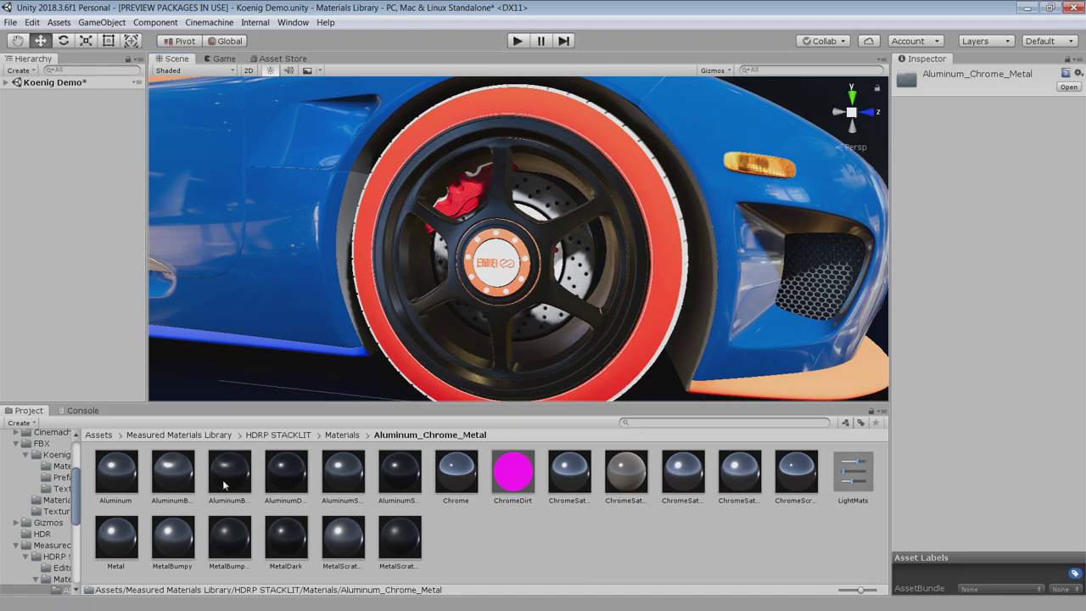
{"action": "left_click", "coordinate": [180, 482]}
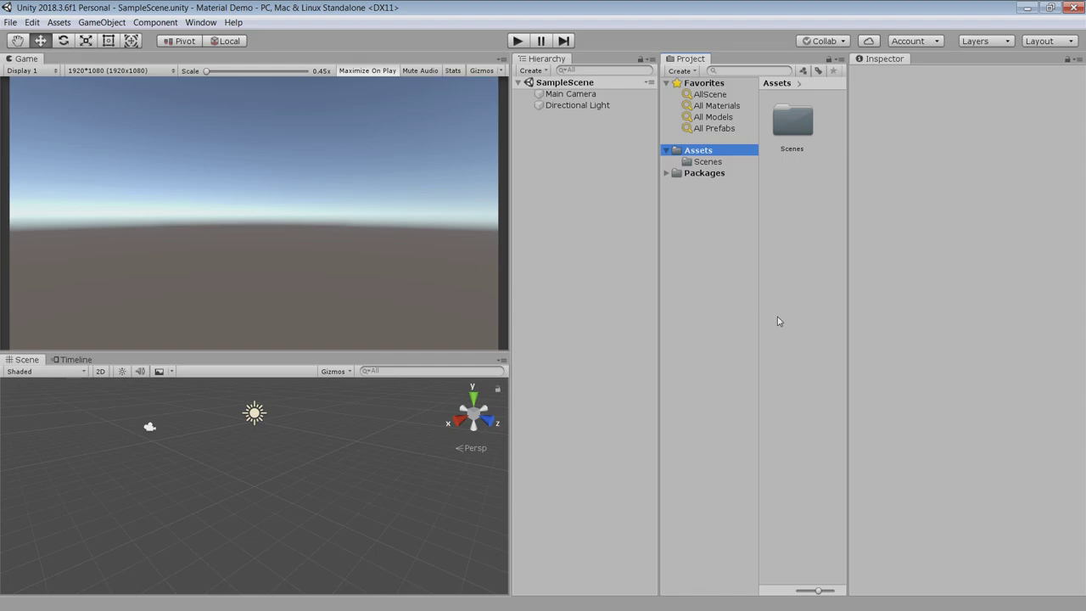
Install version 4.9.0 of the Render-Pipelines.High-Definition package in the Material Demo project
{"action": "left_click", "coordinate": [191, 24]}
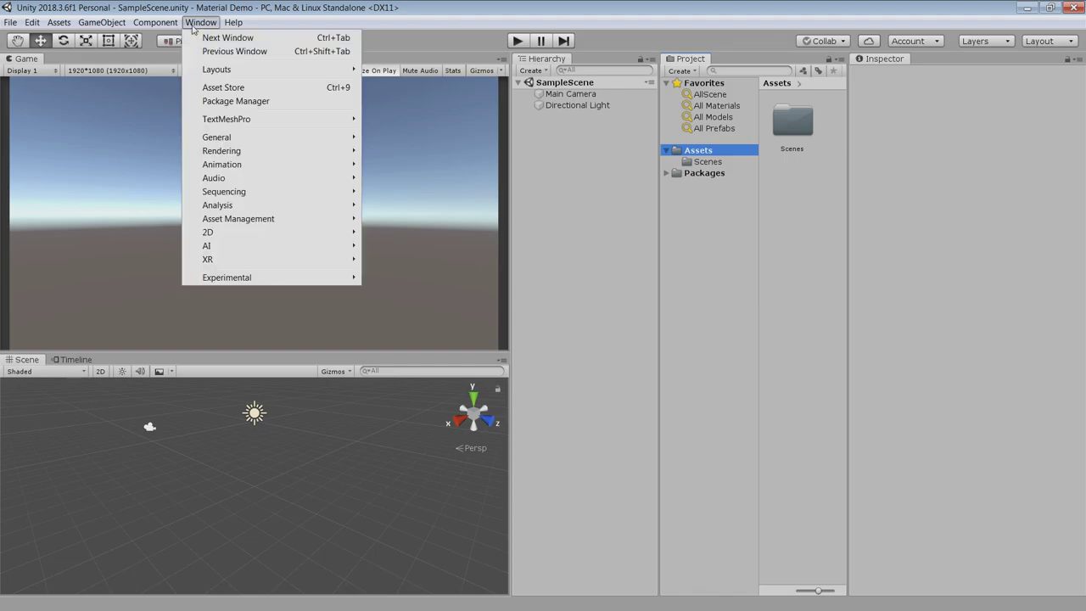
{"action": "left_click", "coordinate": [228, 99]}
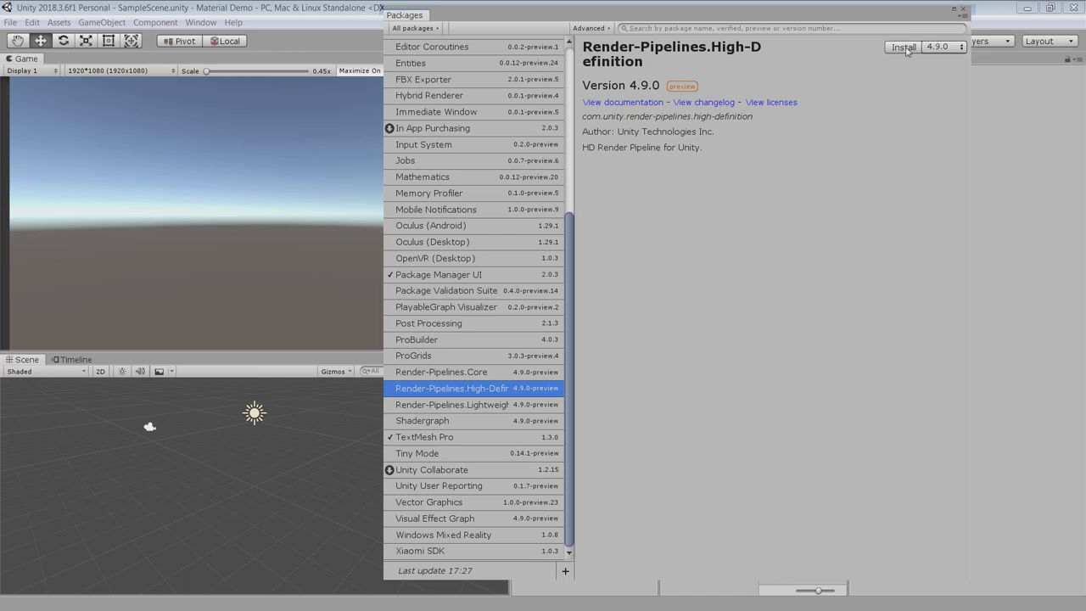
{"action": "left_click", "coordinate": [905, 49]}
Set the project's rendering color space to Linear in the player settings
{"action": "left_click", "coordinate": [10, 22]}
{"action": "left_click", "coordinate": [54, 145]}
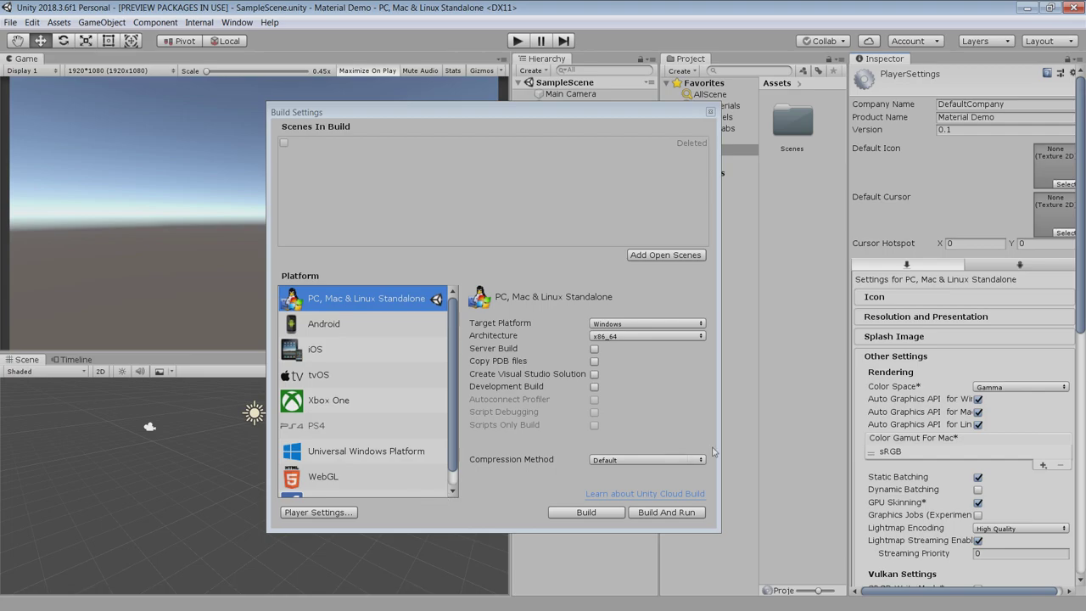
{"action": "left_click", "coordinate": [1027, 387]}
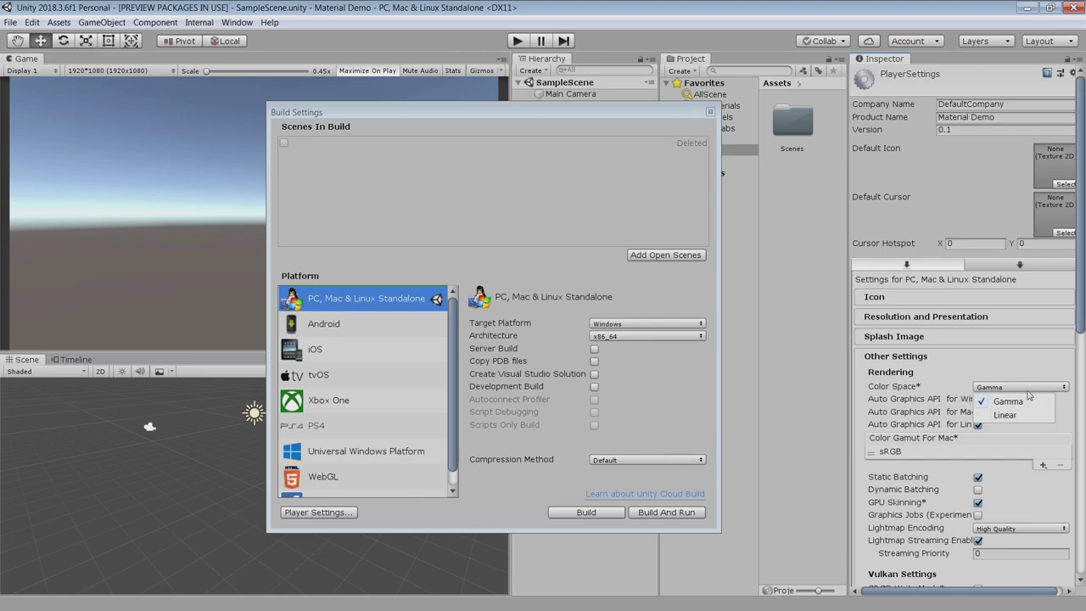
{"action": "left_click", "coordinate": [1008, 414]}
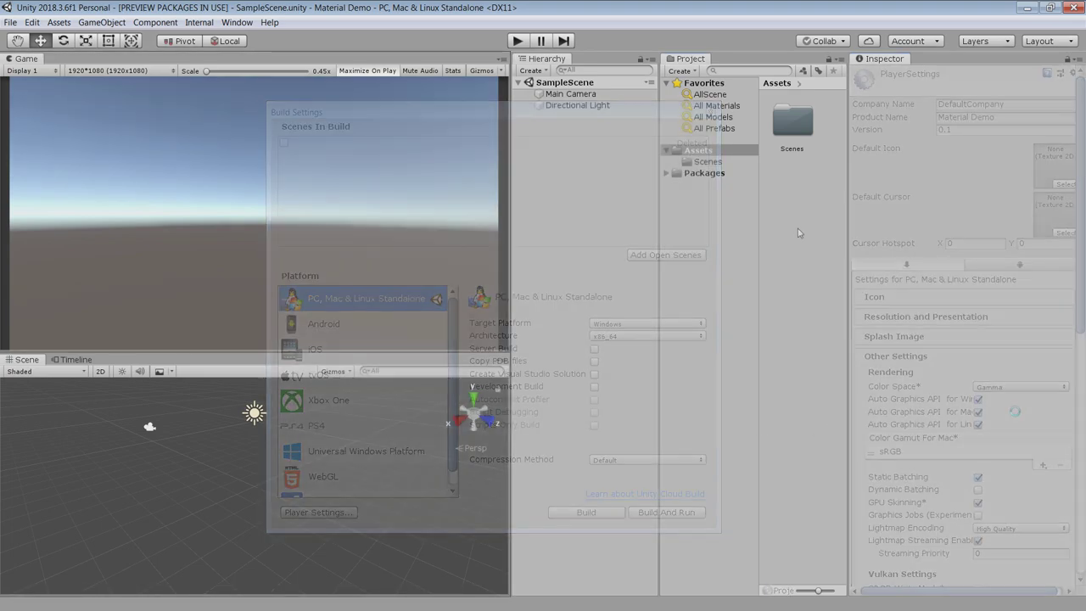
Create an HD render pipeline asset named HDRP in the Assets folder
{"action": "right_click", "coordinate": [799, 229]}
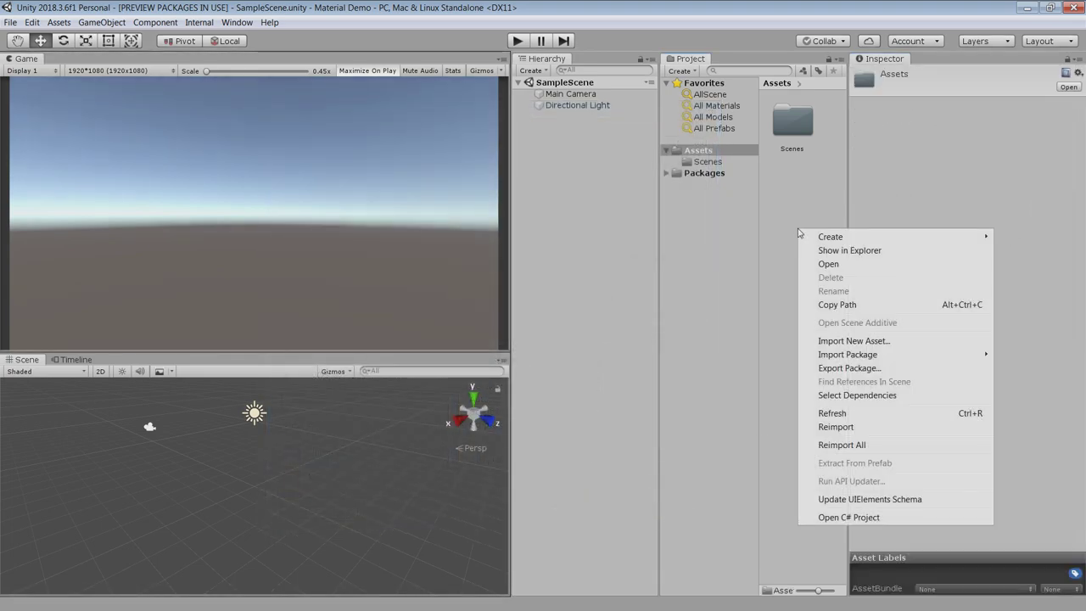
{"action": "mouse_move", "coordinate": [823, 237]}
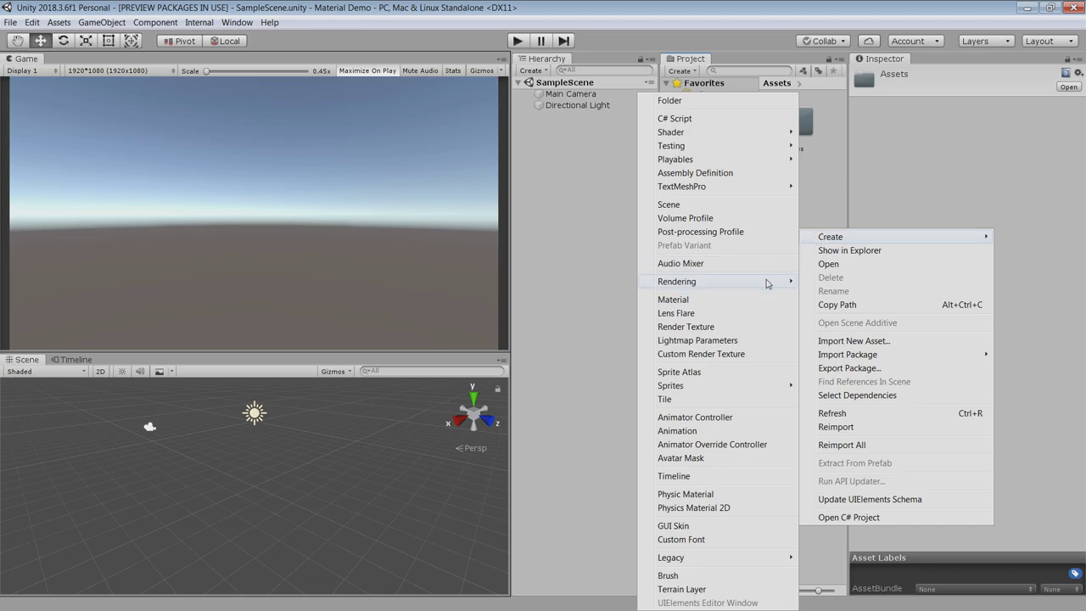
{"action": "mouse_move", "coordinate": [774, 281]}
{"action": "left_click", "coordinate": [823, 281]}
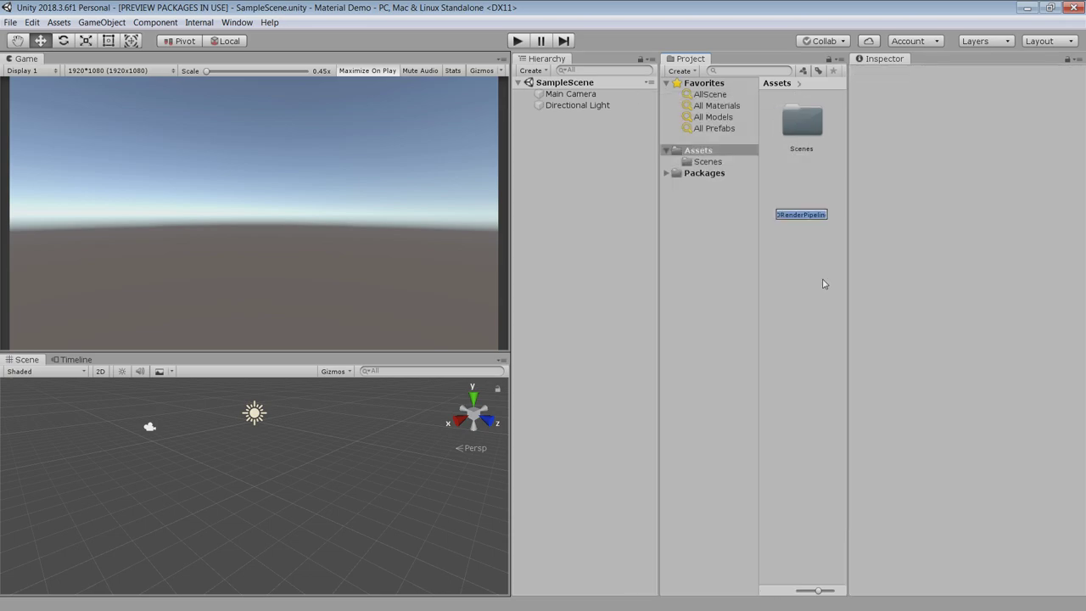
{"action": "type", "text": "HDRP"}
{"action": "key", "text": "Return"}
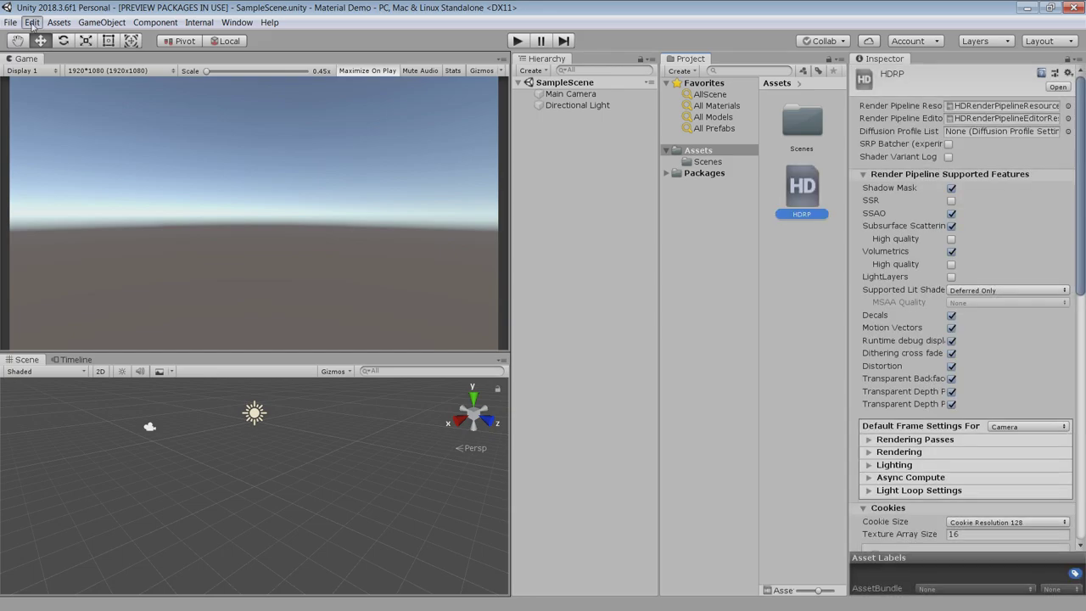
Assign the HDRP asset as the scriptable render pipeline in the project's graphics settings
{"action": "left_click", "coordinate": [31, 23]}
{"action": "left_click", "coordinate": [70, 301]}
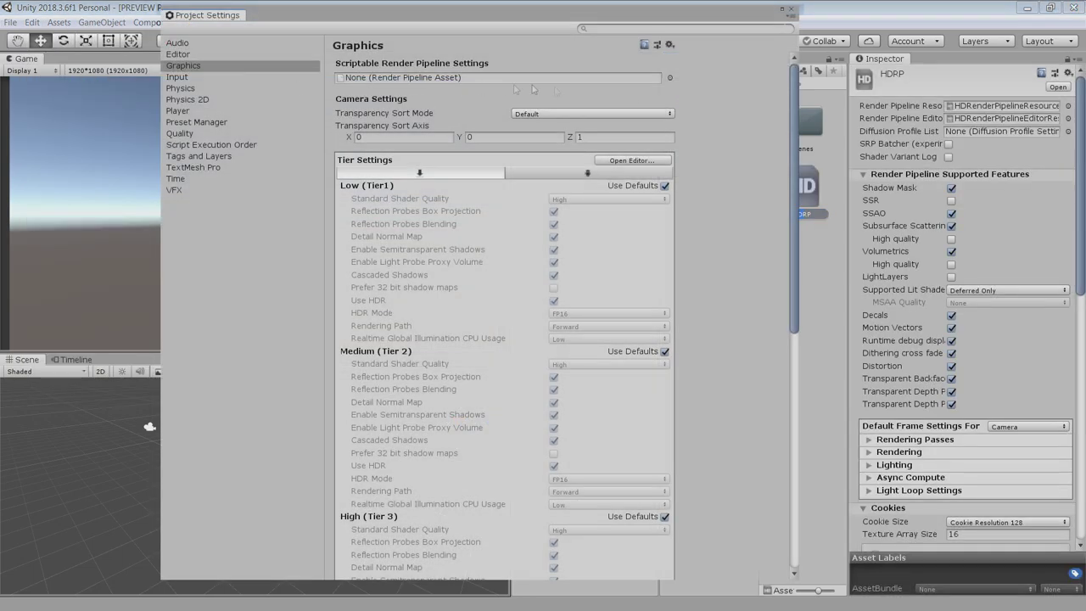
{"action": "left_click", "coordinate": [671, 77]}
{"action": "left_click", "coordinate": [347, 162]}
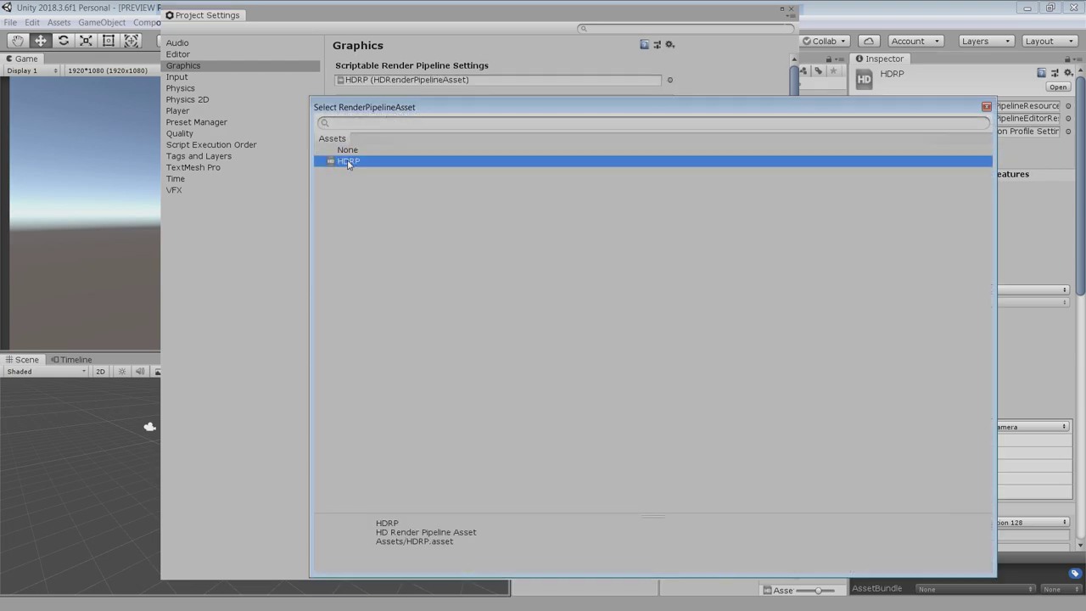
{"action": "left_click", "coordinate": [986, 108]}
{"action": "left_click", "coordinate": [791, 9]}
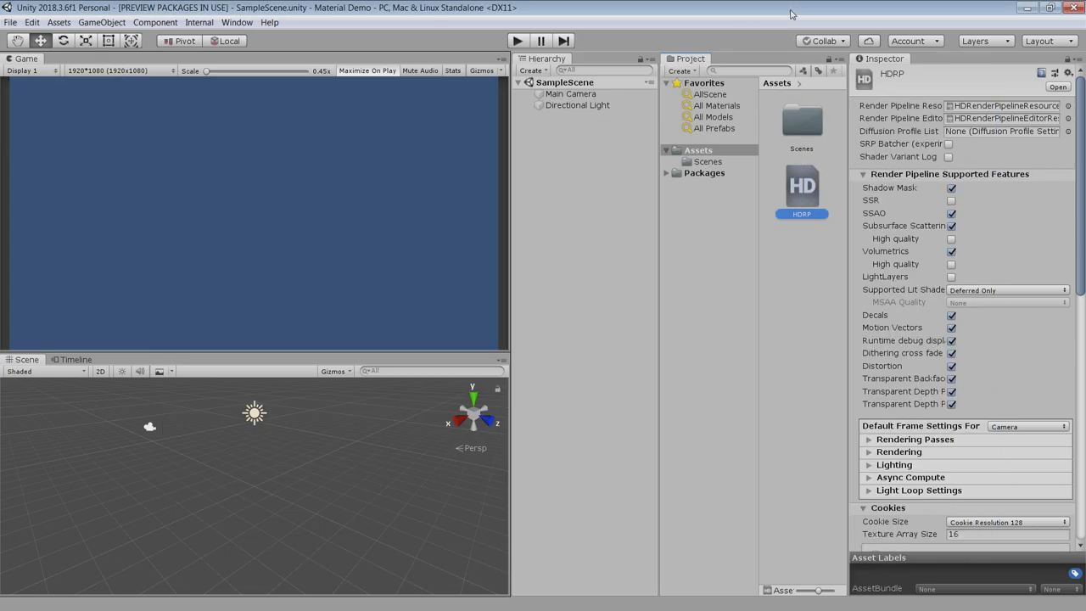
Find the Unity Measured Materials Library in the Asset Store and import it into the project
{"action": "left_click", "coordinate": [757, 314]}
{"action": "left_click", "coordinate": [237, 23]}
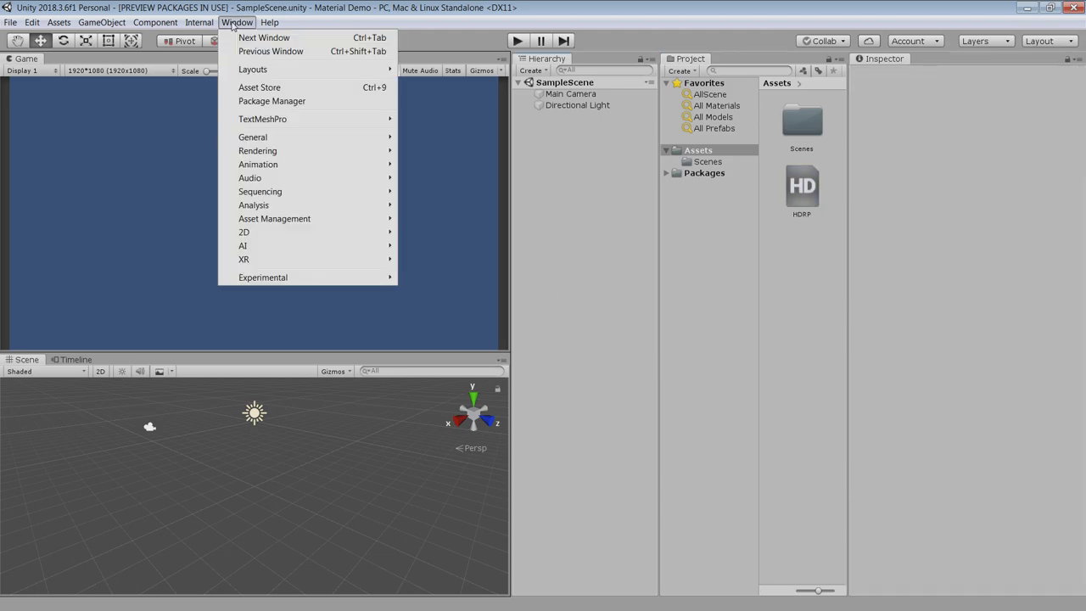
{"action": "left_click", "coordinate": [260, 88]}
{"action": "type", "text": "unity meas"}
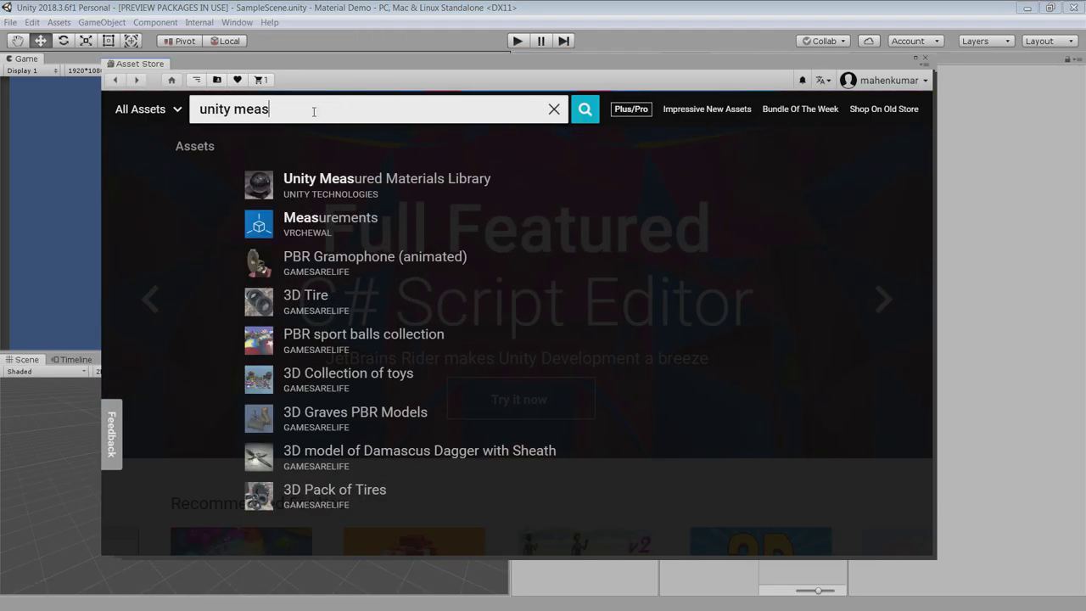
{"action": "left_click", "coordinate": [387, 178]}
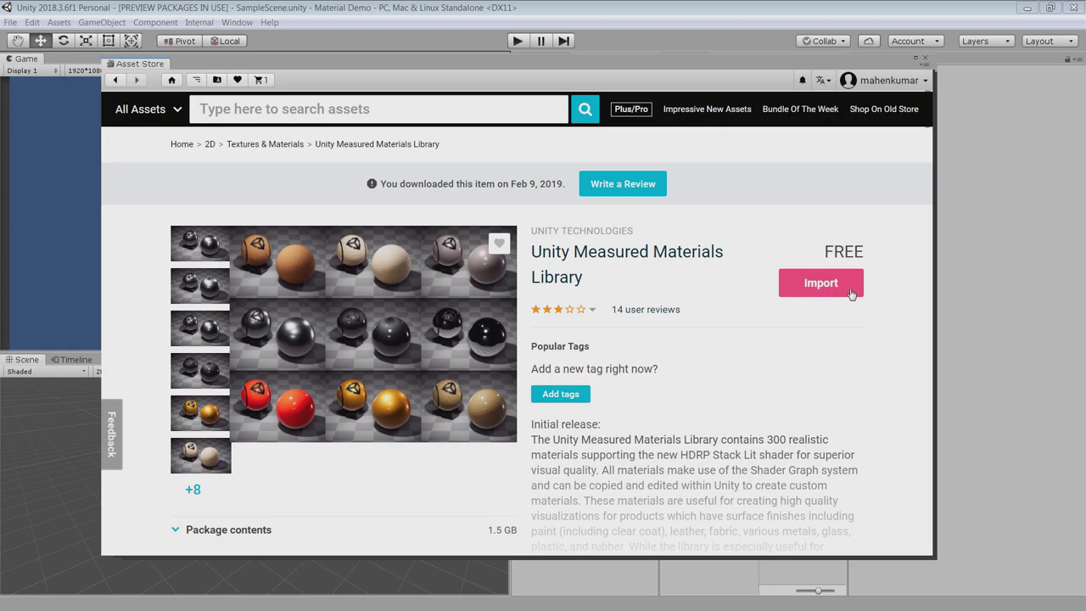
{"action": "left_click", "coordinate": [851, 292]}
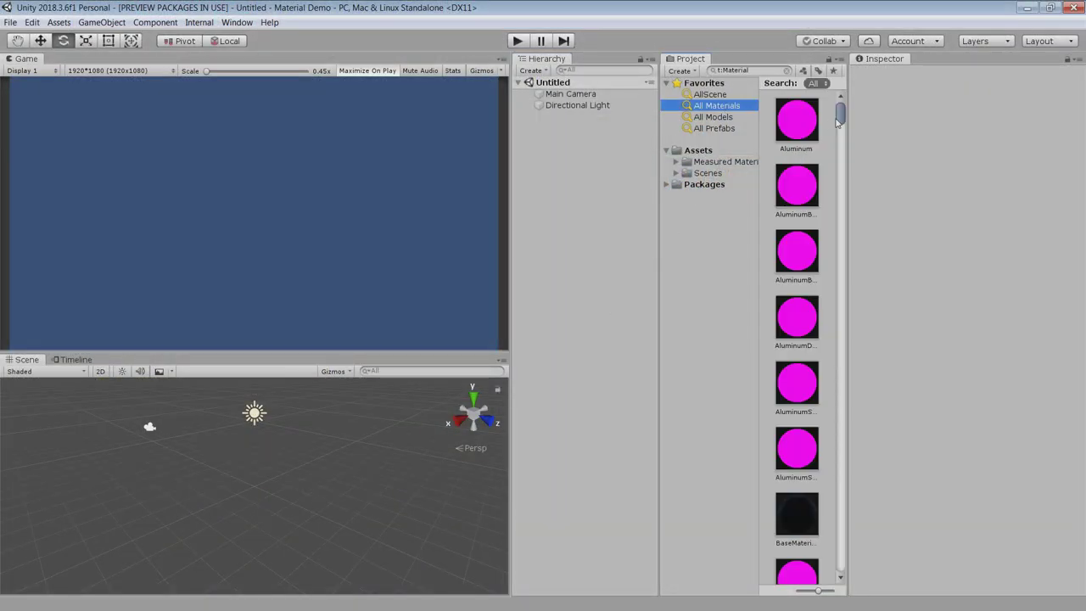
Select the range of pink, unrendered materials among all project materials and reimport them
{"action": "left_click_drag", "start_coordinate": [840, 123], "coordinate": [843, 500]}
{"action": "left_click", "coordinate": [798, 186]}
{"action": "left_click", "coordinate": [799, 299], "text": "shift"}
{"action": "right_click", "coordinate": [799, 299]}
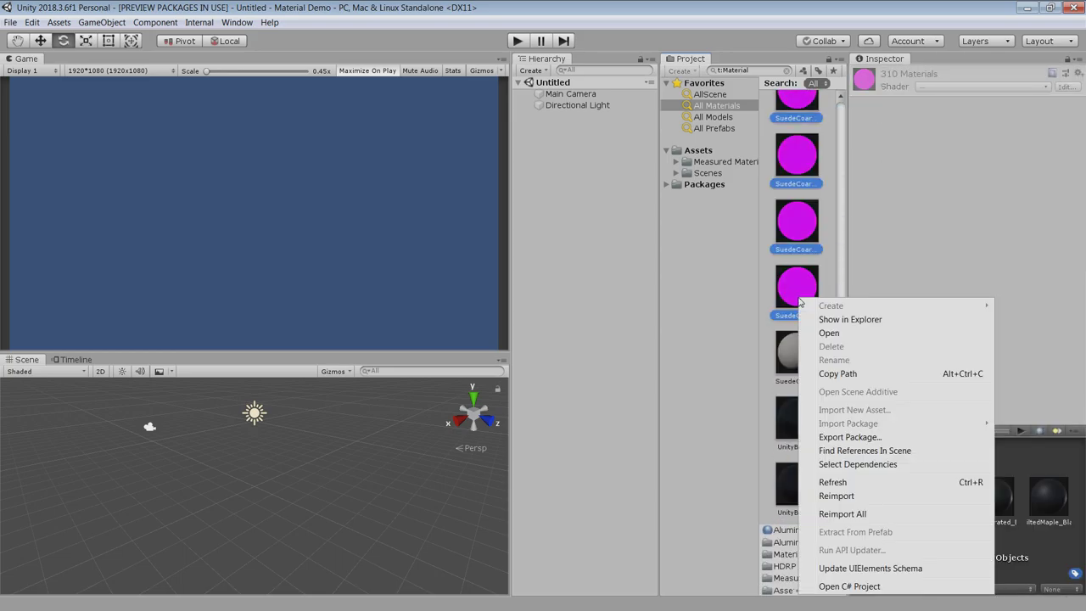
{"action": "left_click", "coordinate": [856, 495]}
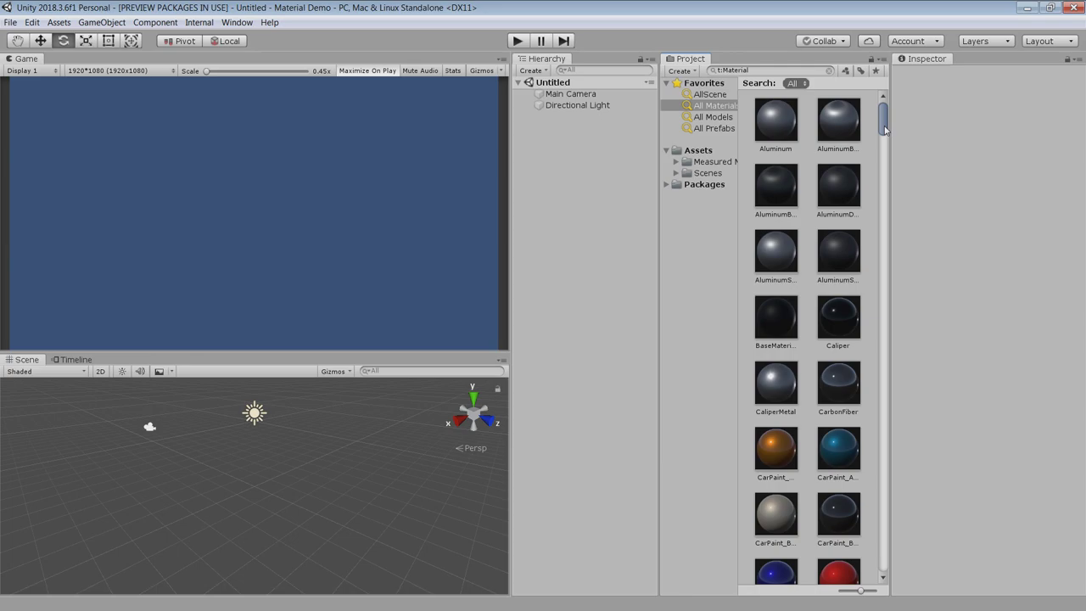
Browse the Measured Materials Library down to the HDRP STACKLIT folder and select its ShaderGraphs subfolder
{"action": "left_click_drag", "start_coordinate": [886, 129], "coordinate": [887, 153]}
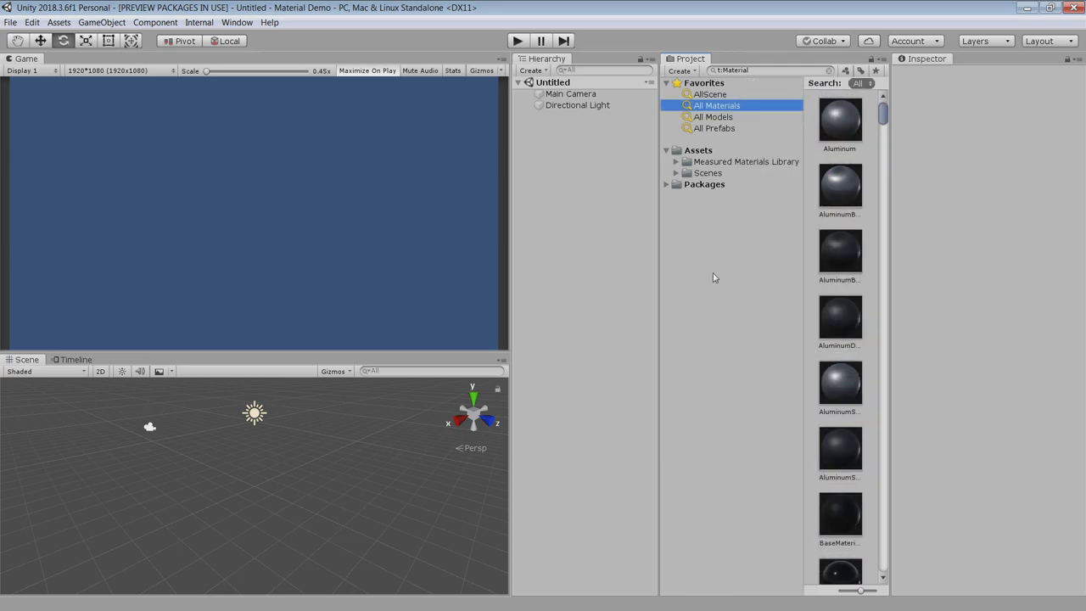
{"action": "left_click", "coordinate": [676, 162]}
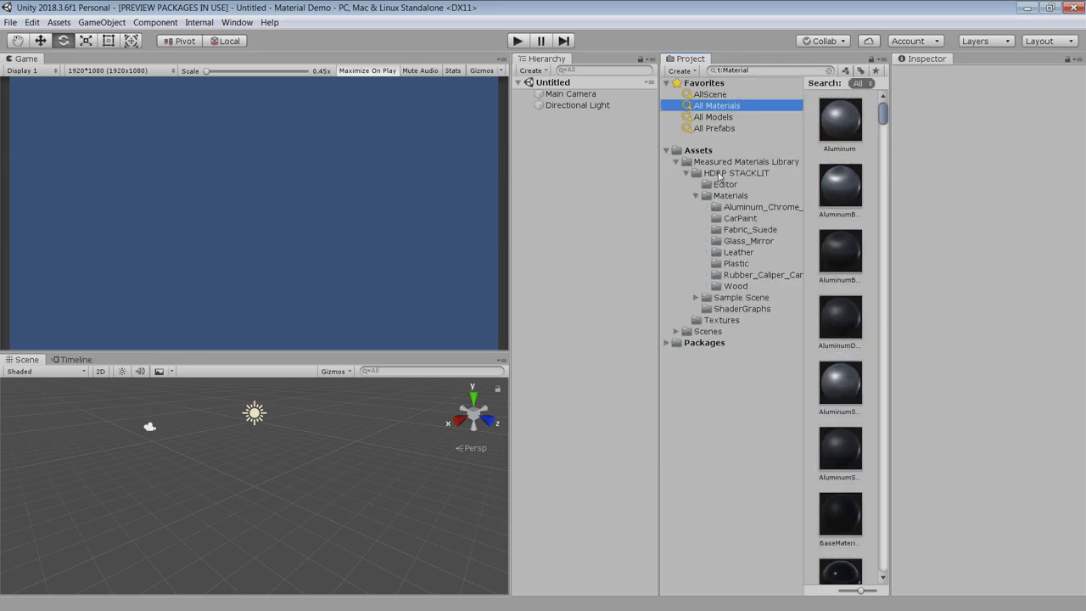
{"action": "left_click", "coordinate": [720, 173]}
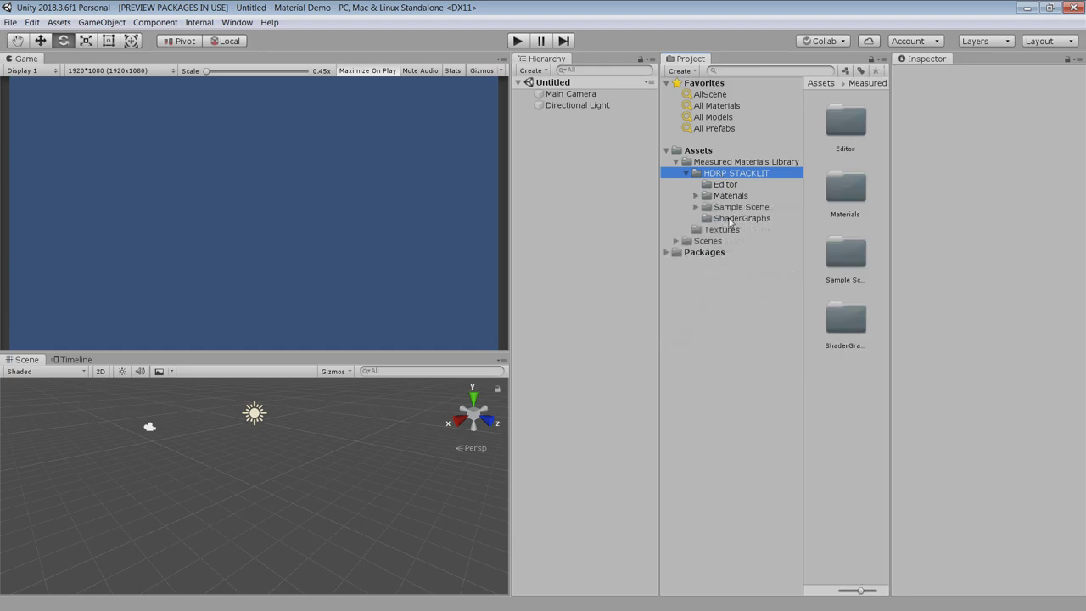
{"action": "left_click", "coordinate": [730, 222]}
{"action": "right_click", "coordinate": [729, 223]}
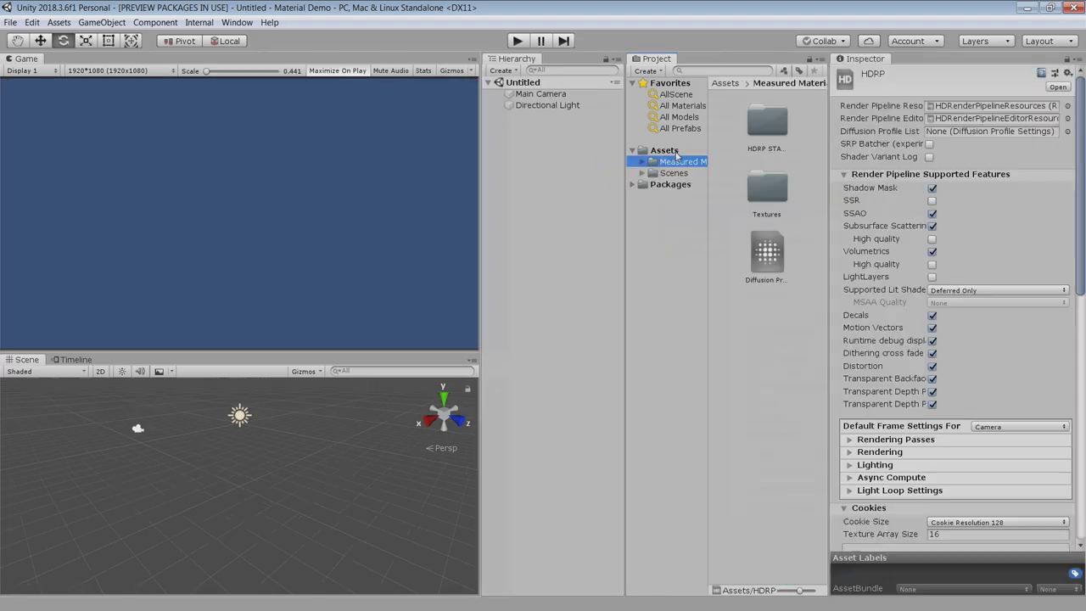
Assign the library's Diffusion Profile to the HDRP asset's Diffusion Profile List
{"action": "left_click", "coordinate": [775, 255]}
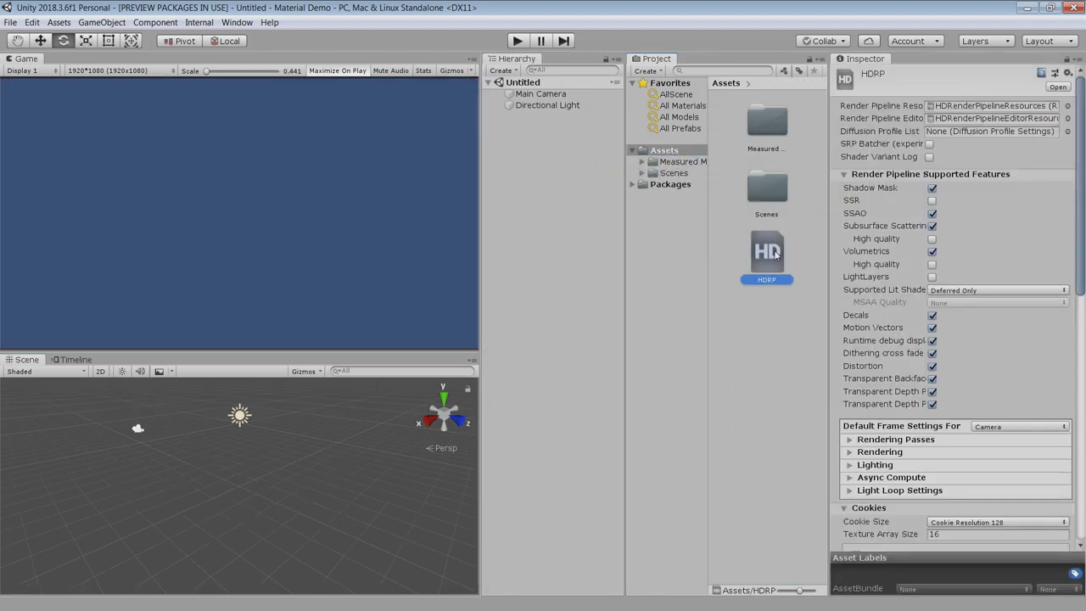
{"action": "left_click", "coordinate": [1068, 130]}
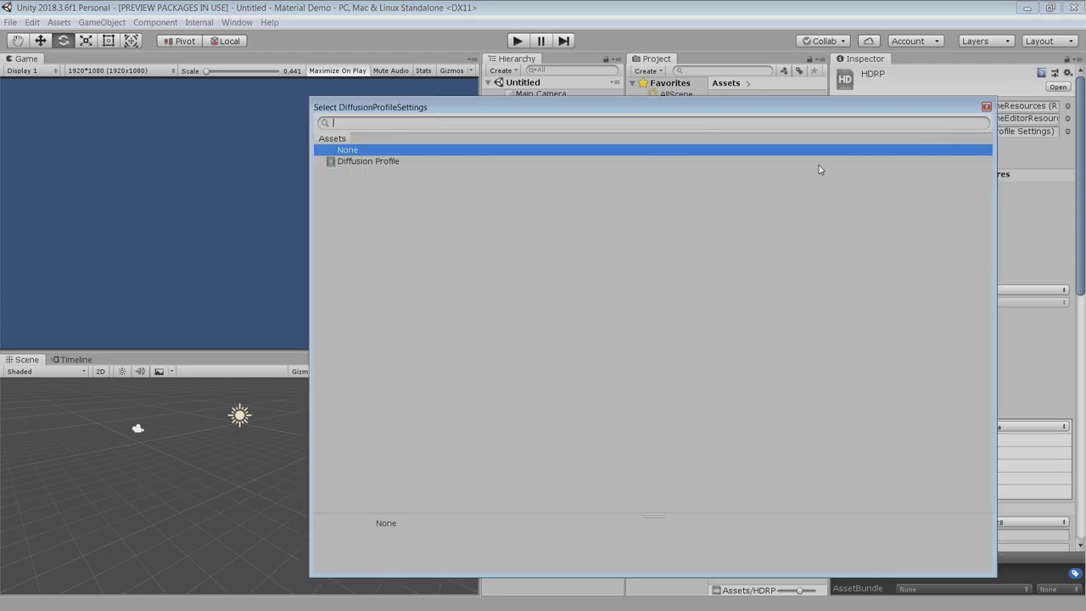
{"action": "left_click", "coordinate": [377, 160]}
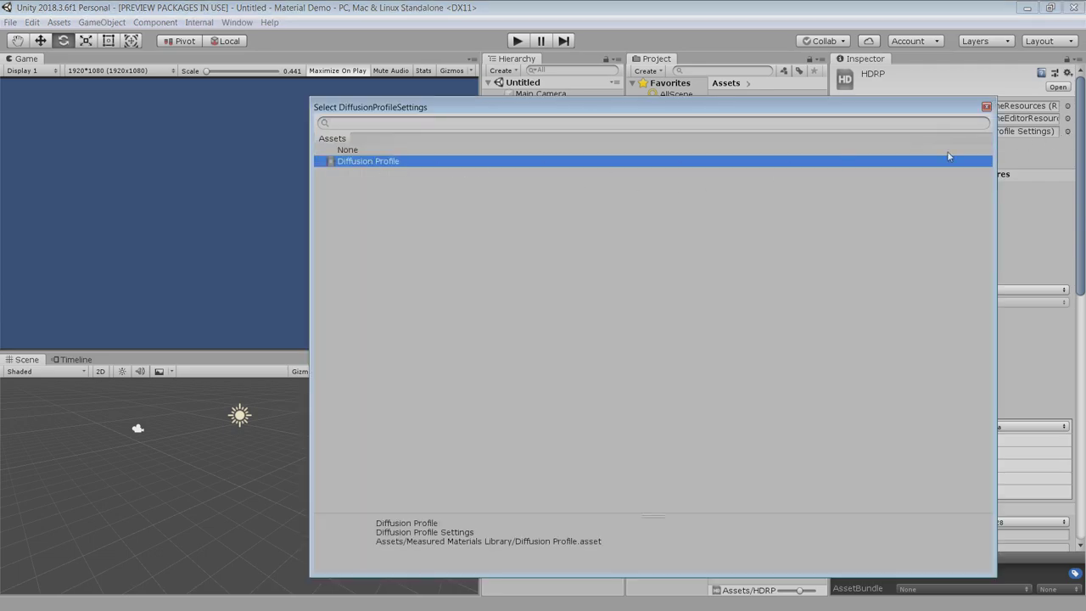
{"action": "left_click", "coordinate": [986, 107]}
Enable SSR for the HDRP asset, both in the supported features and in the camera's default lighting frame settings
{"action": "left_click", "coordinate": [933, 202]}
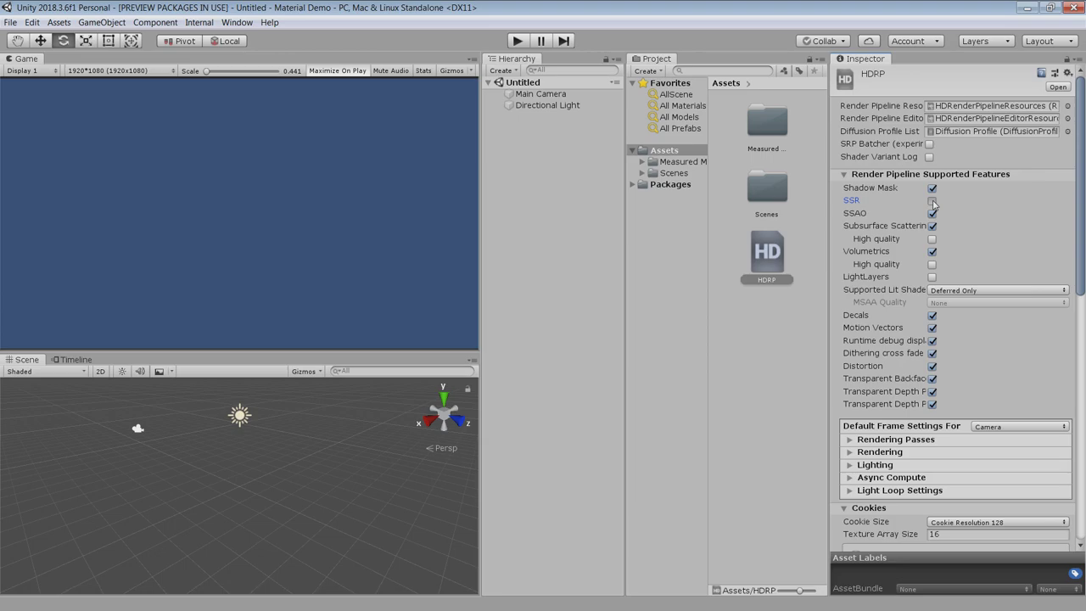
{"action": "left_click", "coordinate": [933, 202]}
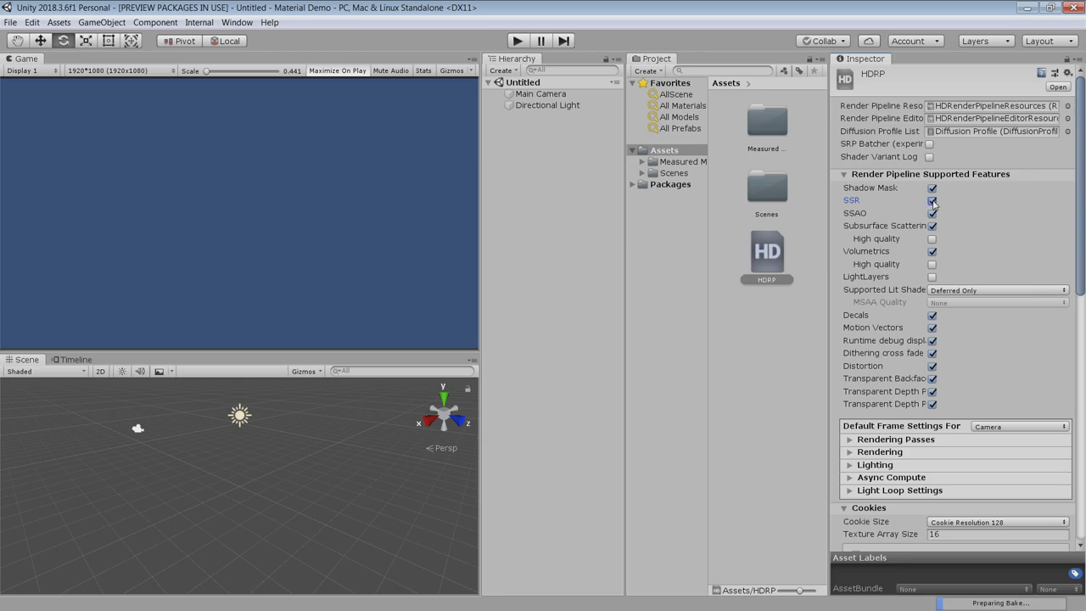
{"action": "left_click", "coordinate": [875, 465]}
{"action": "scroll", "coordinate": [991, 434], "scroll_direction": "down", "scroll_amount": 3}
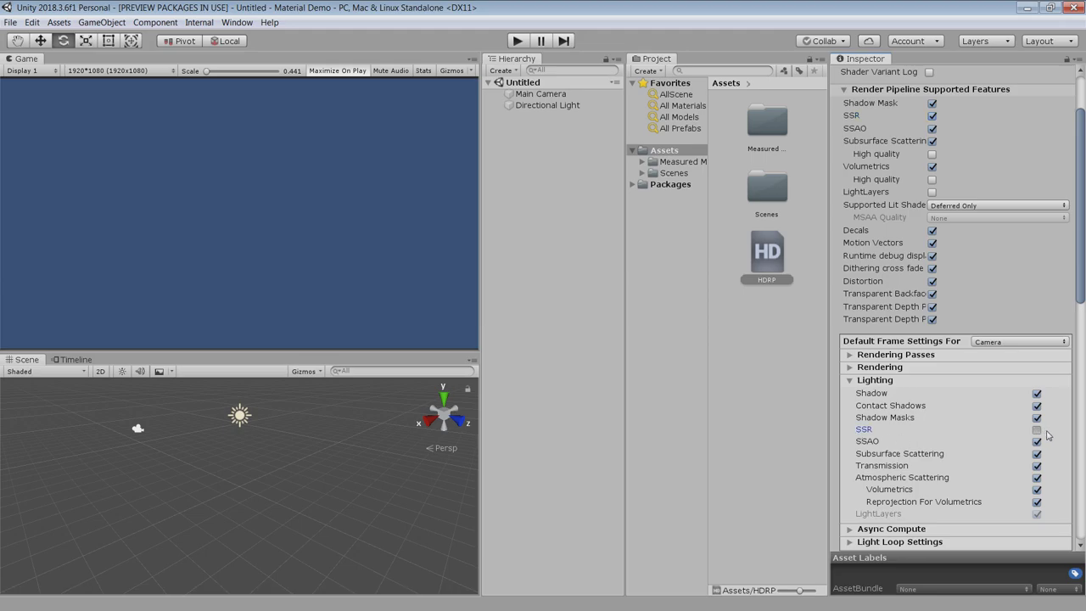
{"action": "left_click", "coordinate": [1037, 430]}
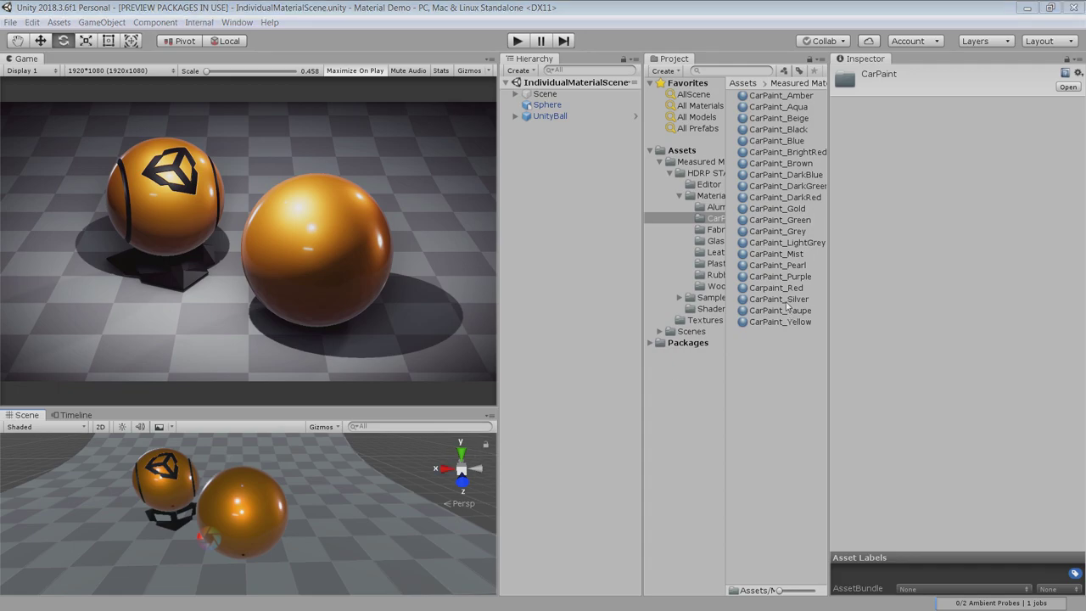
Try the CarPaint_Silver material and then Carpaint_Red on the large sphere
{"action": "left_click_drag", "start_coordinate": [785, 307], "coordinate": [246, 506]}
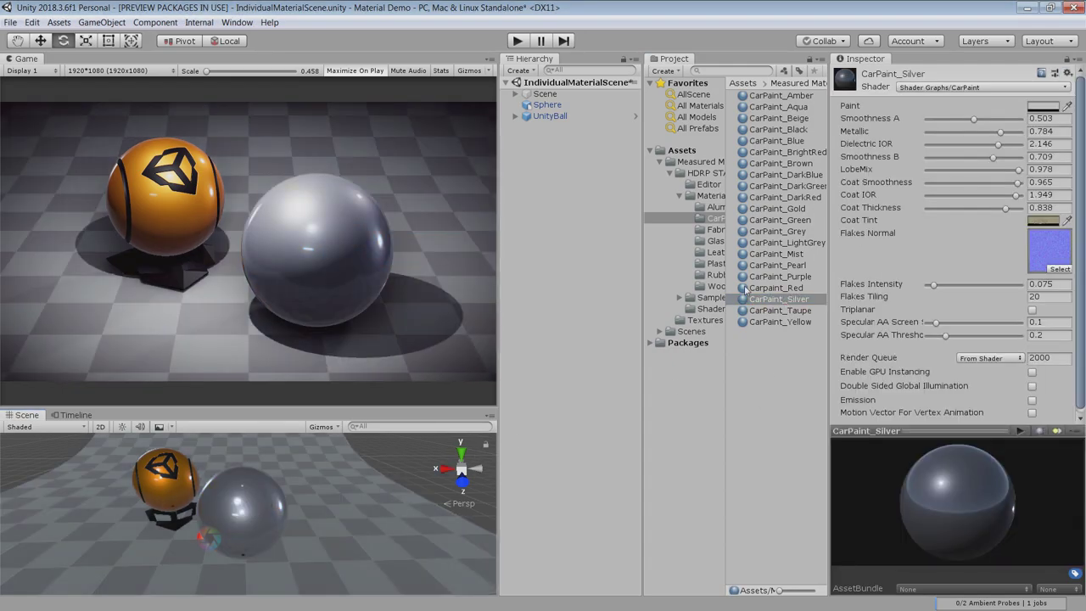
{"action": "left_click_drag", "start_coordinate": [747, 289], "coordinate": [261, 501]}
Duplicate the Carpaint_Red material and lower the copy's Coat Smoothness, LobeMix and Smoothness B
{"action": "left_click", "coordinate": [786, 290]}
{"action": "key", "text": "ctrl+d"}
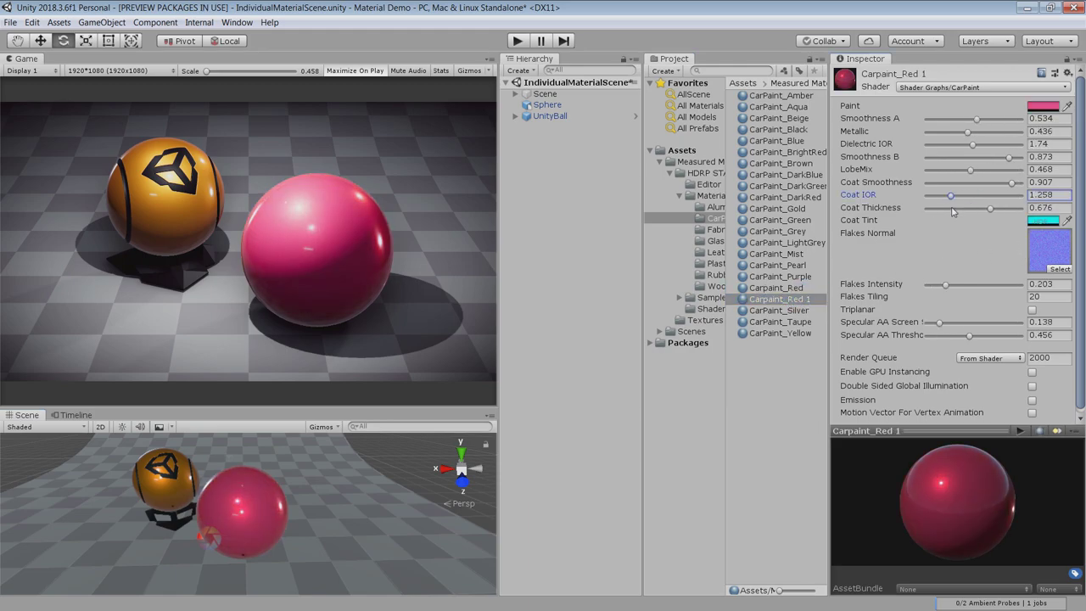
{"action": "mouse_move", "coordinate": [1011, 184]}
{"action": "left_mouse_down"}
{"action": "mouse_move", "coordinate": [938, 184]}
{"action": "mouse_move", "coordinate": [990, 184]}
{"action": "left_mouse_up"}
{"action": "left_click_drag", "start_coordinate": [970, 170], "coordinate": [961, 170]}
{"action": "left_click_drag", "start_coordinate": [1009, 159], "coordinate": [972, 159]}
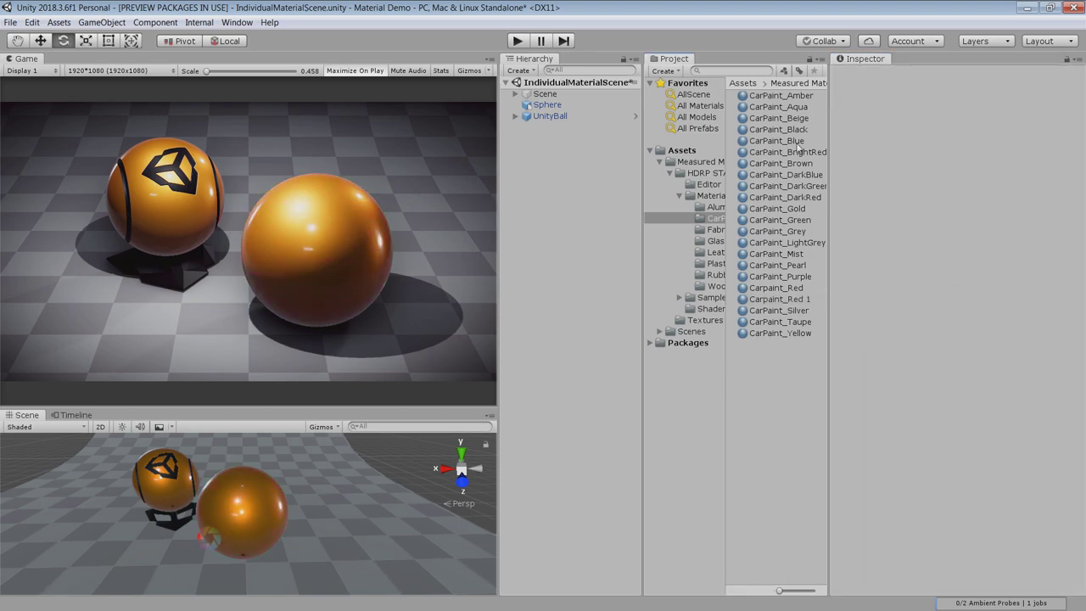
Open the CarPaint shader of the CarPaint_Amber material for editing in Shader Graph
{"action": "left_click", "coordinate": [762, 96]}
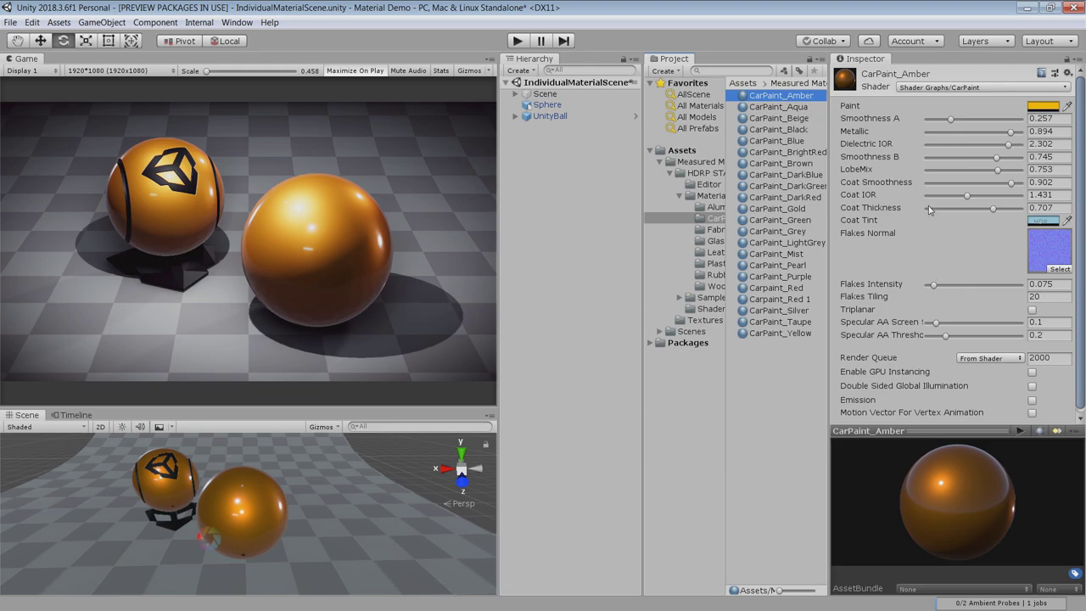
{"action": "left_click", "coordinate": [1069, 73]}
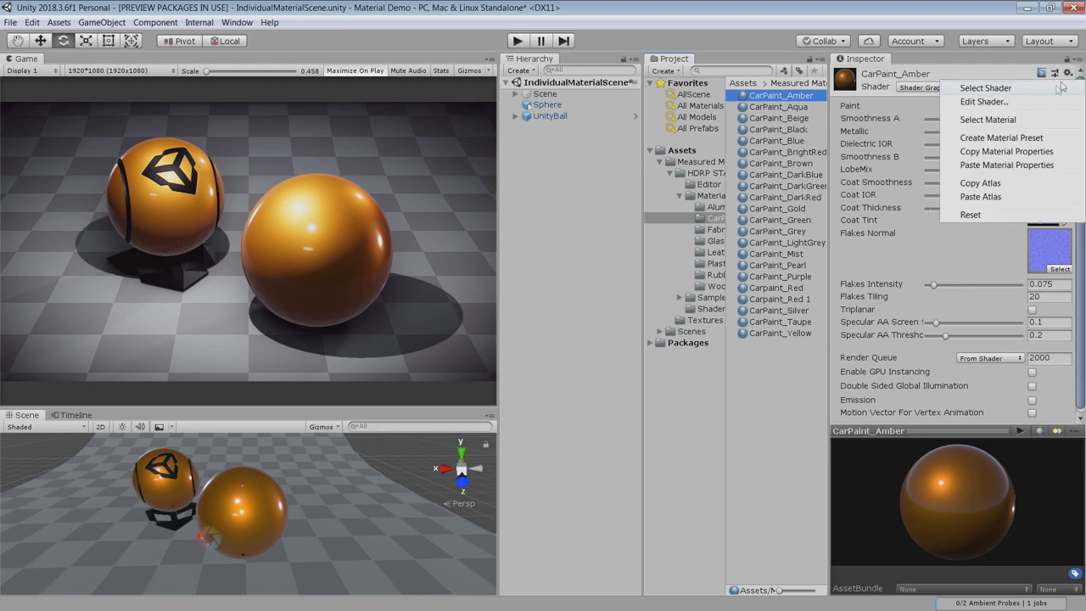
{"action": "left_click", "coordinate": [998, 103]}
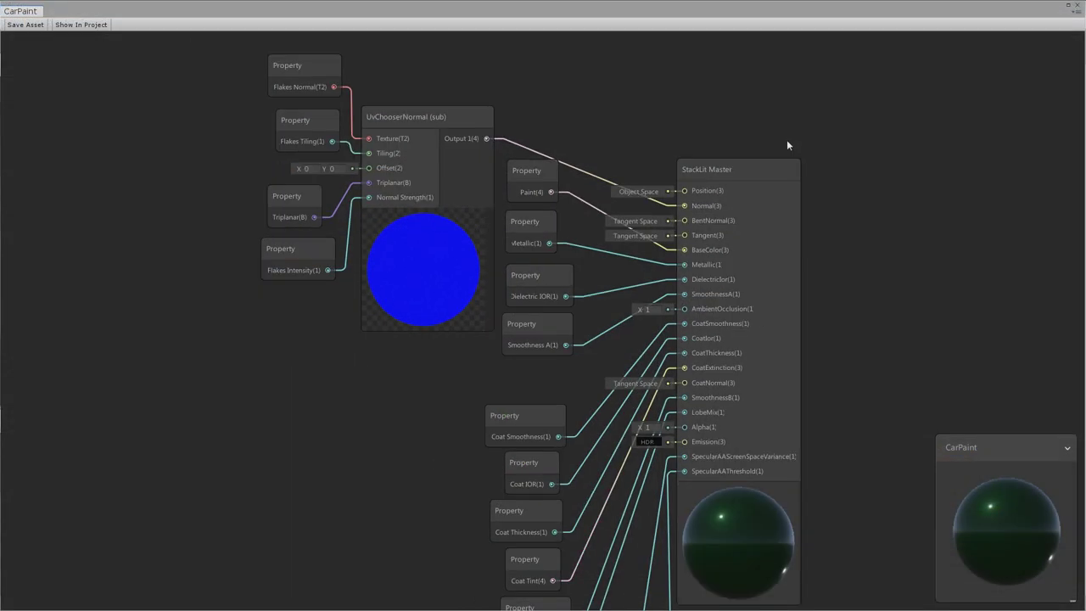
Examine the CarPaint graph, from the flakes and property nodes to the inputs of the StackLit Master node
{"action": "scroll", "coordinate": [787, 140], "scroll_direction": "down", "scroll_amount": 2}
{"action": "middle_click_drag", "start_coordinate": [818, 176], "coordinate": [773, 162]}
{"action": "scroll", "coordinate": [772, 162], "scroll_direction": "up", "scroll_amount": 1}
{"action": "scroll", "coordinate": [783, 161], "scroll_direction": "up", "scroll_amount": 2}
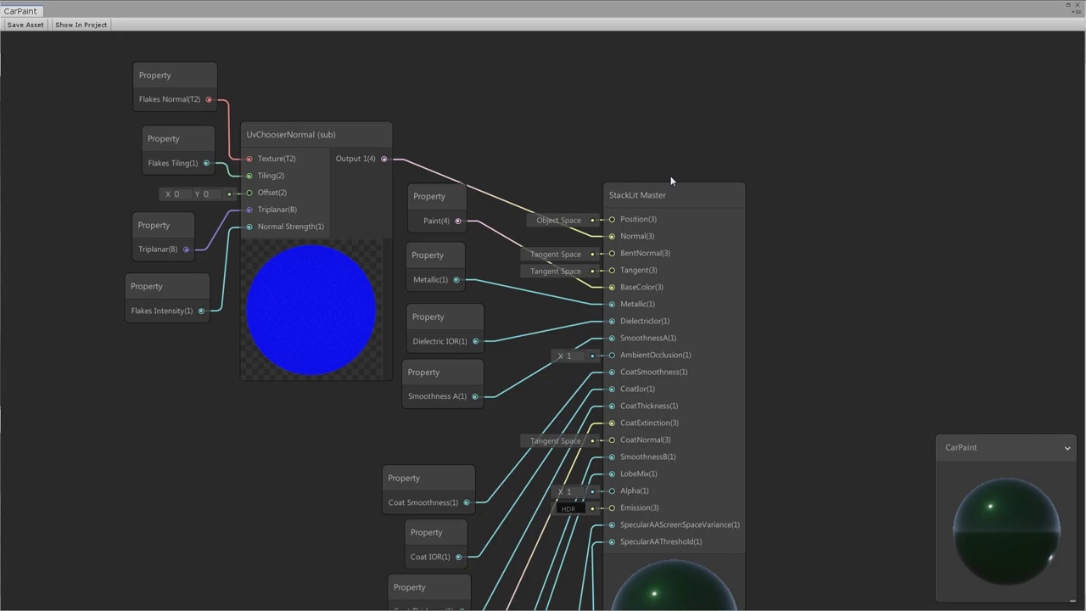
{"action": "middle_click_drag", "start_coordinate": [546, 122], "coordinate": [613, 138]}
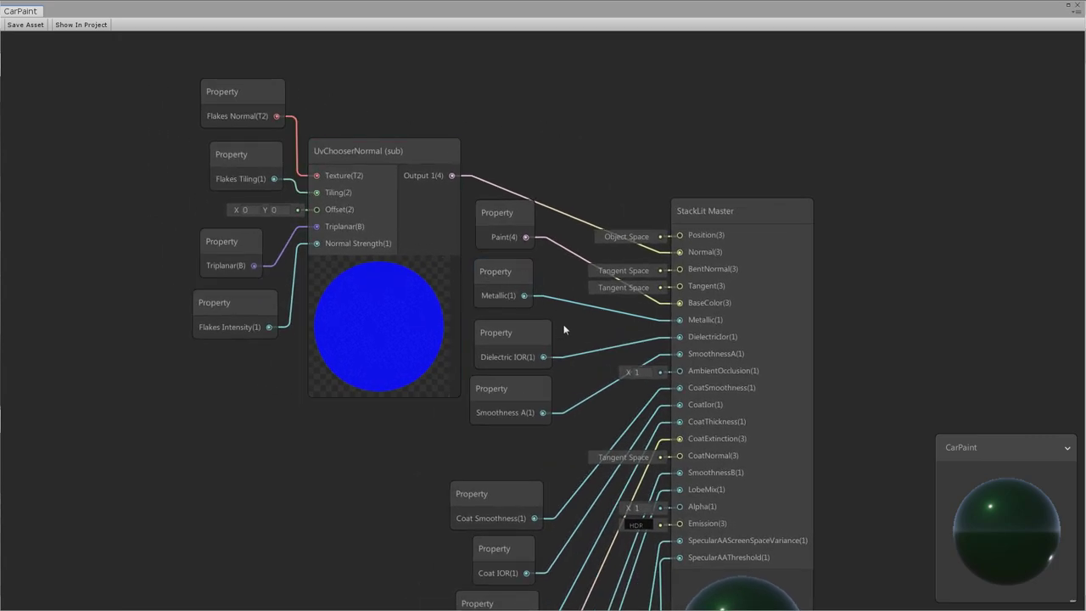
{"action": "middle_click_drag", "start_coordinate": [564, 324], "coordinate": [520, 156]}
{"action": "middle_click_drag", "start_coordinate": [813, 323], "coordinate": [775, 184]}
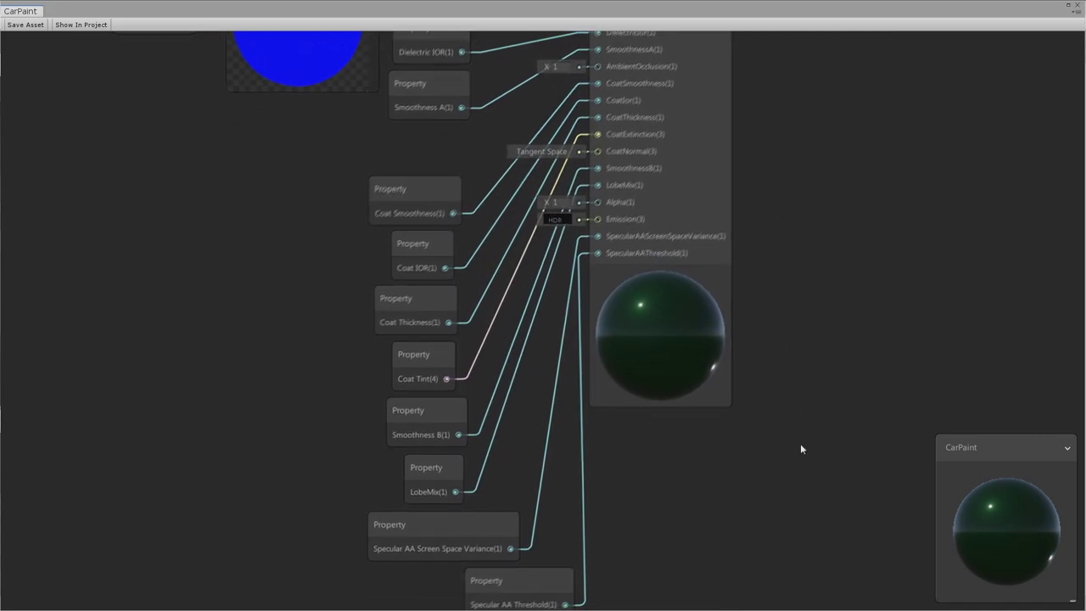
{"action": "middle_click_drag", "start_coordinate": [800, 443], "coordinate": [742, 494]}
{"action": "scroll", "coordinate": [714, 391], "scroll_direction": "down", "scroll_amount": 2}
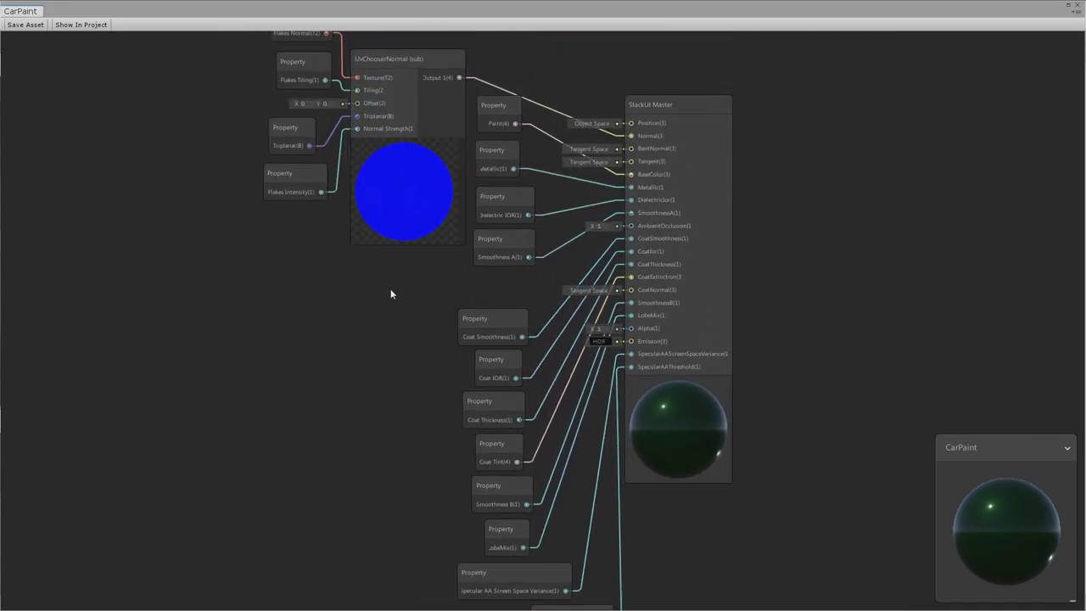
{"action": "middle_click_drag", "start_coordinate": [390, 294], "coordinate": [438, 400]}
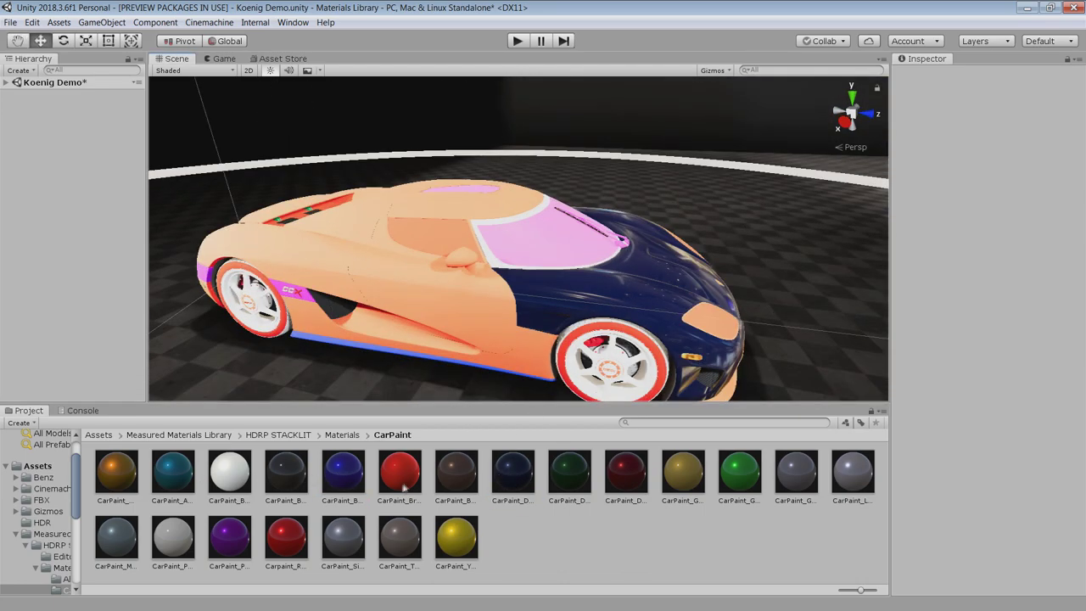
Try Carpaint_Red on the car's hood and CarPaint_Black on its body
{"action": "left_click_drag", "start_coordinate": [286, 537], "coordinate": [603, 299]}
{"action": "mouse_move", "coordinate": [293, 484]}
{"action": "left_mouse_down"}
{"action": "mouse_move", "coordinate": [594, 289]}
{"action": "mouse_move", "coordinate": [458, 322]}
{"action": "mouse_move", "coordinate": [484, 357]}
{"action": "left_mouse_up"}
{"action": "left_click_drag", "start_coordinate": [594, 297], "coordinate": [438, 288], "text": "alt"}
{"action": "right_click_drag", "start_coordinate": [438, 289], "coordinate": [504, 365], "text": "alt"}
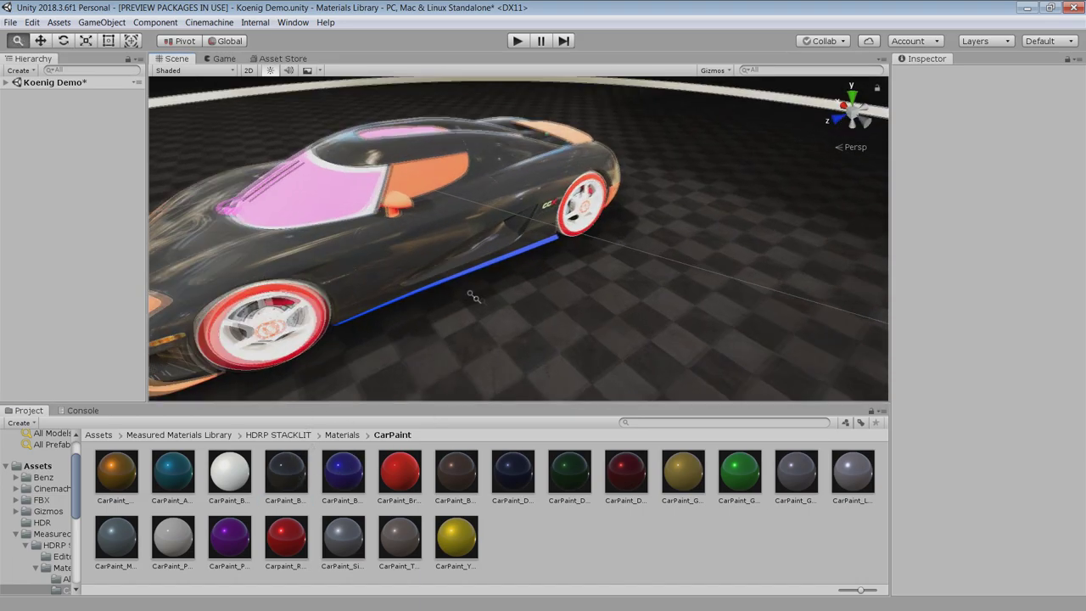
{"action": "right_click_drag", "start_coordinate": [473, 297], "coordinate": [297, 475], "text": "alt"}
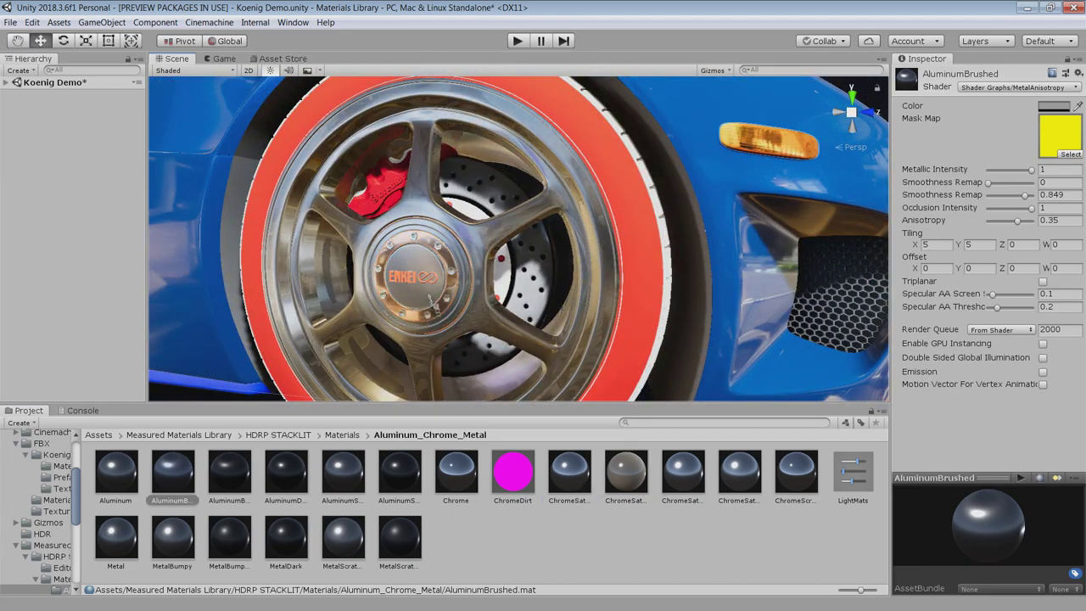
Browse the library's material folders and open Rubber_Caliper_CarbonFiber_Reflector
{"action": "left_click_drag", "start_coordinate": [429, 298], "coordinate": [509, 327], "text": "alt"}
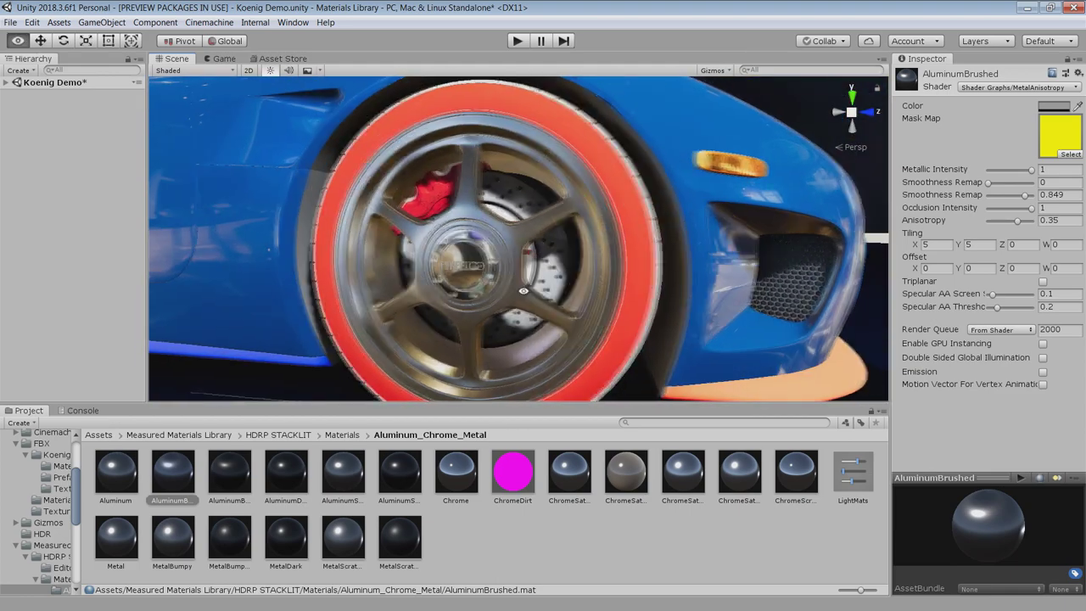
{"action": "left_click_drag", "start_coordinate": [78, 520], "coordinate": [78, 528]}
{"action": "left_click", "coordinate": [65, 547]}
{"action": "left_click", "coordinate": [64, 558]}
{"action": "left_click", "coordinate": [63, 569]}
{"action": "left_click", "coordinate": [63, 580]}
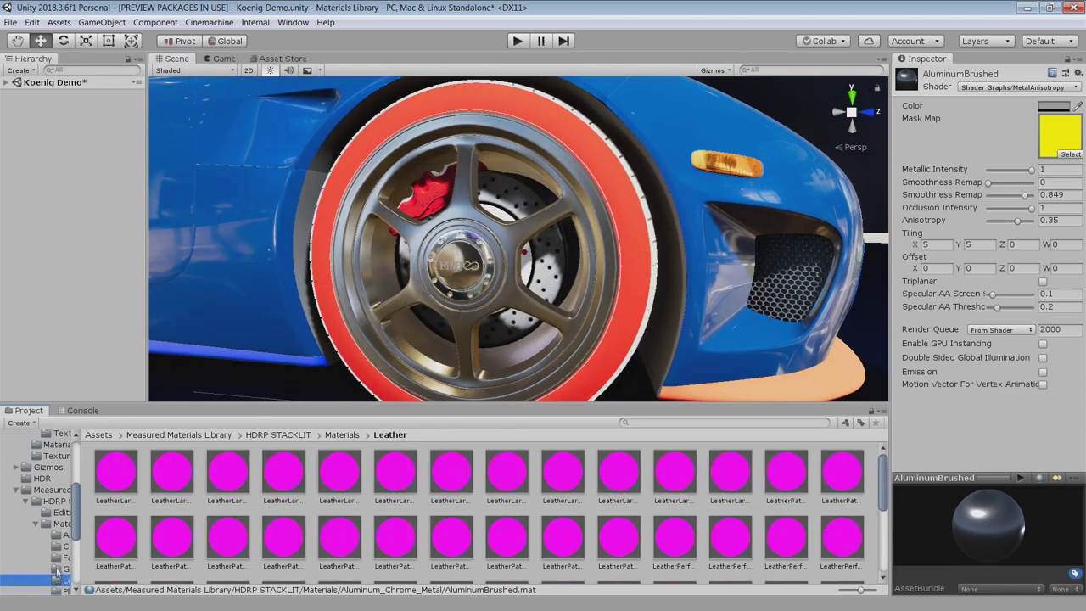
{"action": "scroll", "coordinate": [63, 578], "scroll_direction": "down", "scroll_amount": 1}
{"action": "left_click", "coordinate": [61, 550]}
{"action": "left_click", "coordinate": [61, 562]}
Reimport the magenta Caliper, CaliperMetal, CarbonFiber, Reflector and RubberDirt materials
{"action": "left_click", "coordinate": [437, 476]}
{"action": "left_click", "coordinate": [331, 484], "text": "ctrl"}
{"action": "left_click", "coordinate": [222, 477], "text": "ctrl"}
{"action": "left_click", "coordinate": [169, 475], "text": "ctrl"}
{"action": "left_click", "coordinate": [123, 474], "text": "ctrl"}
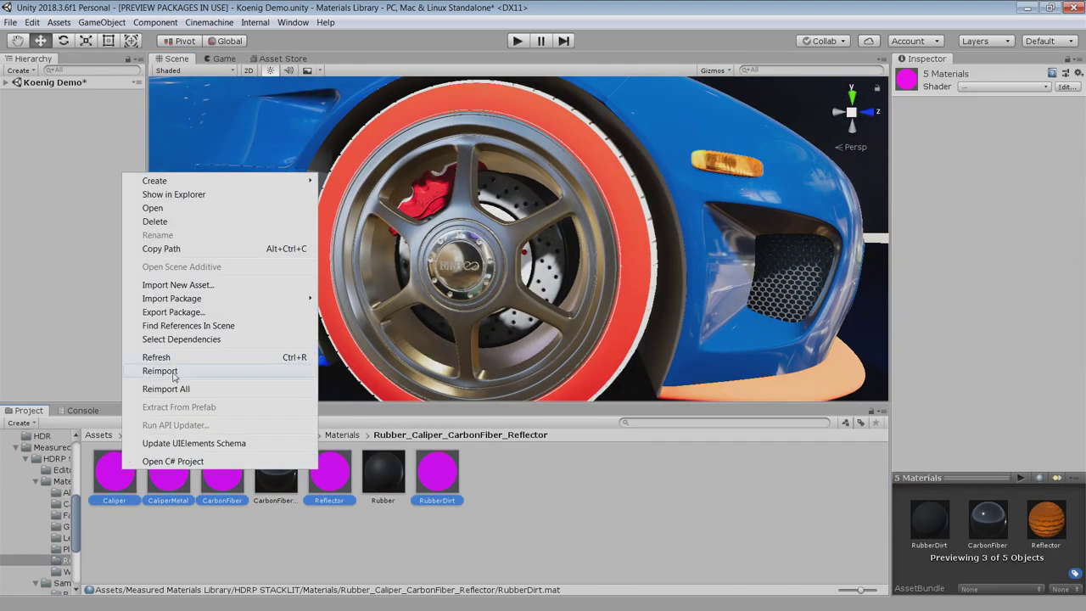
{"action": "left_click", "coordinate": [160, 370]}
Apply the CarbonFiber material to the car's rear bodywork
{"action": "left_click_drag", "start_coordinate": [713, 288], "coordinate": [593, 291], "text": "alt"}
{"action": "scroll", "coordinate": [628, 322], "scroll_direction": "down", "scroll_amount": 5}
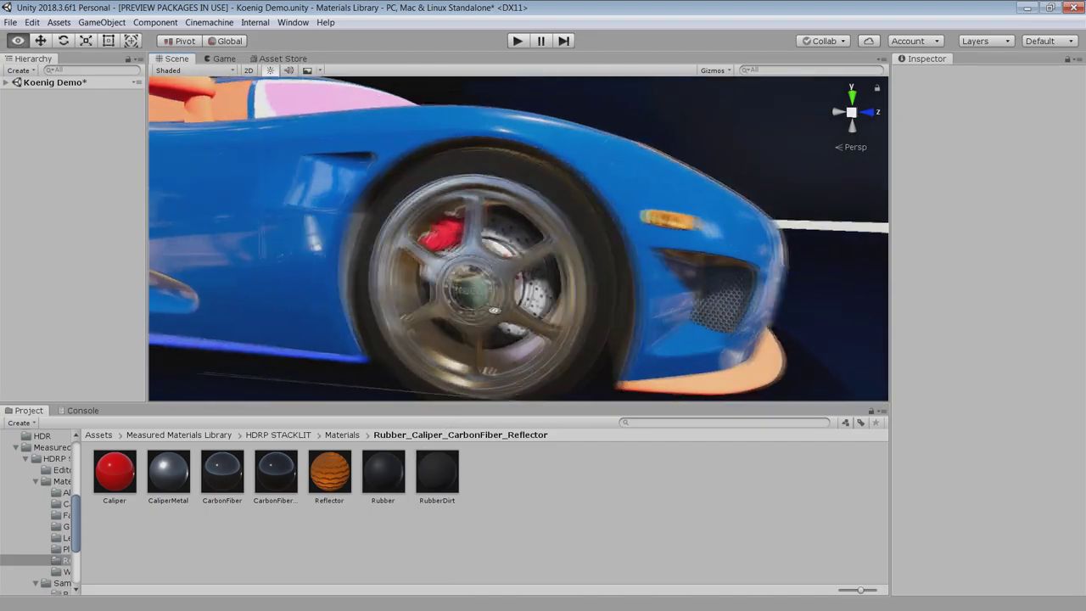
{"action": "left_click_drag", "start_coordinate": [657, 325], "coordinate": [486, 309], "text": "alt"}
{"action": "left_click_drag", "start_coordinate": [486, 310], "coordinate": [789, 365], "text": "alt"}
{"action": "left_click_drag", "start_coordinate": [339, 280], "coordinate": [594, 217], "text": "alt"}
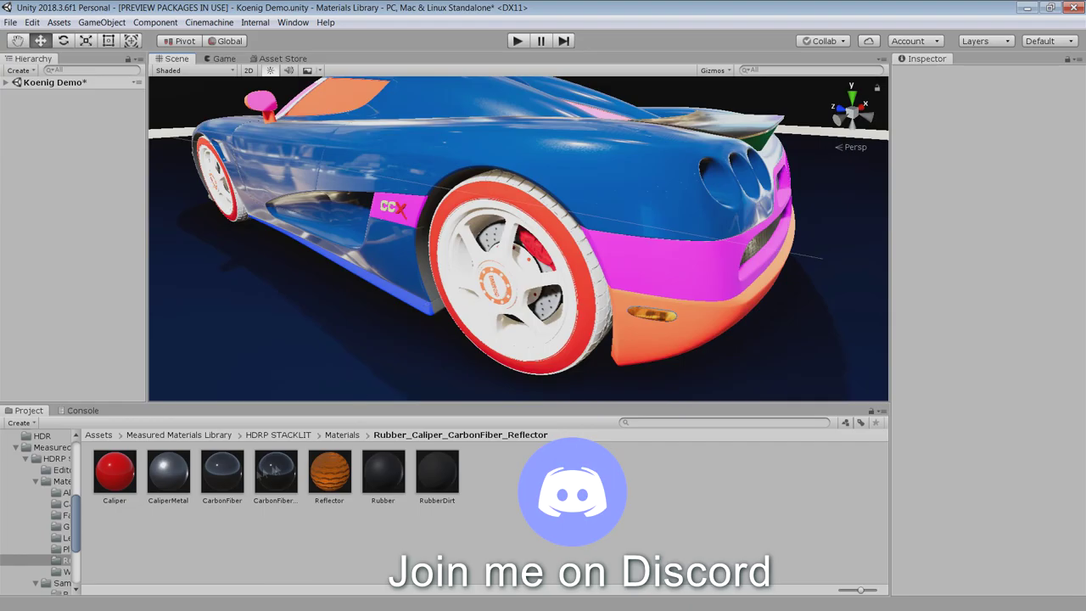
{"action": "left_click_drag", "start_coordinate": [543, 263], "coordinate": [535, 225], "text": "alt"}
{"action": "left_click_drag", "start_coordinate": [227, 475], "coordinate": [586, 242]}
{"action": "left_click_drag", "start_coordinate": [670, 242], "coordinate": [826, 245], "text": "alt"}
{"action": "left_click_drag", "start_coordinate": [458, 251], "coordinate": [408, 214], "text": "alt"}
{"action": "left_click_drag", "start_coordinate": [543, 272], "coordinate": [594, 331], "text": "alt"}
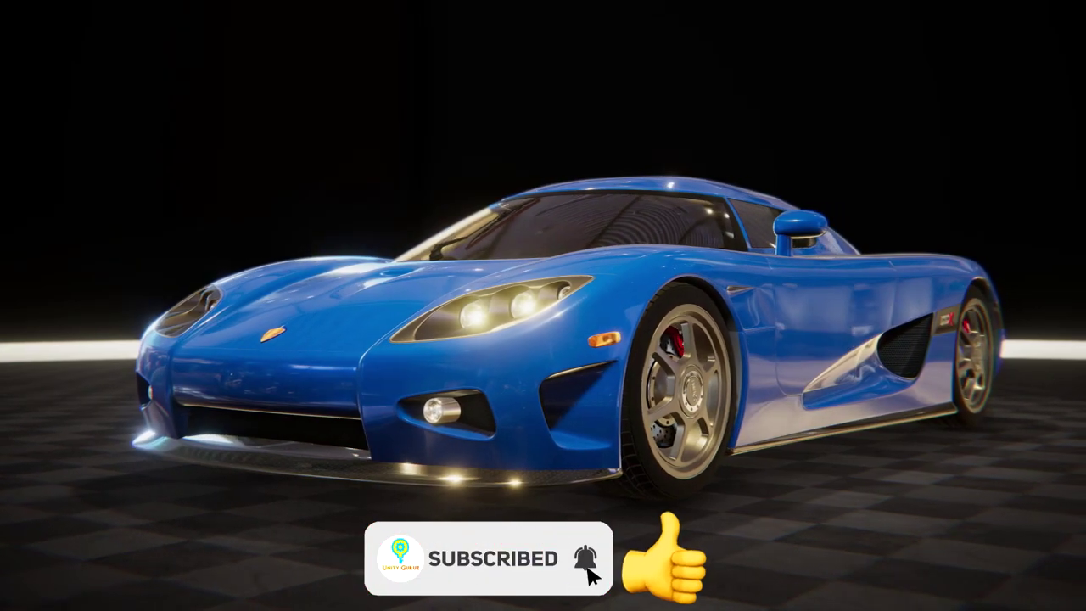